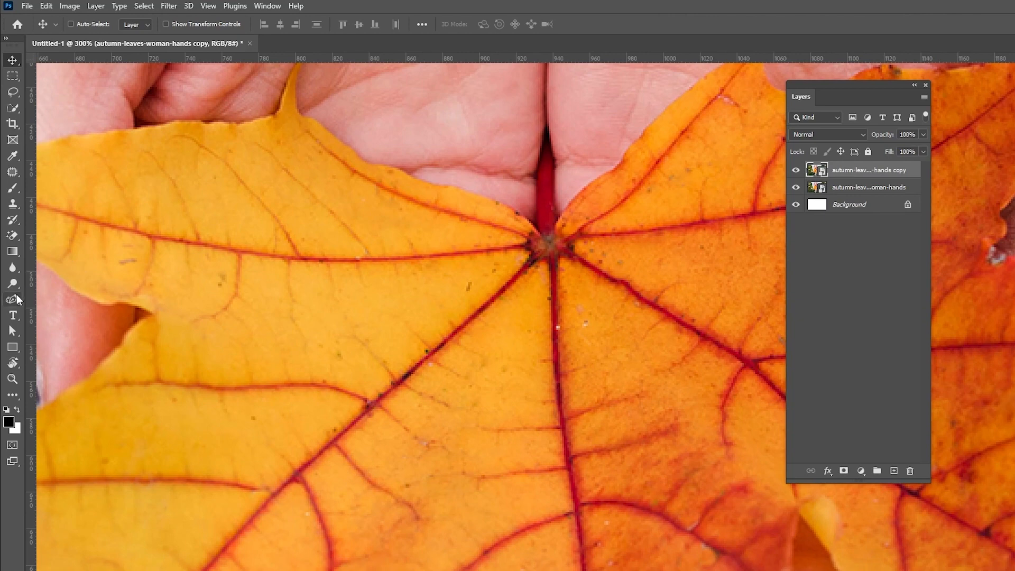
# Step: Start a path with the Pen tool at the leaf's stem and trace along its upper-left edge
pyautogui.click(47, 300)
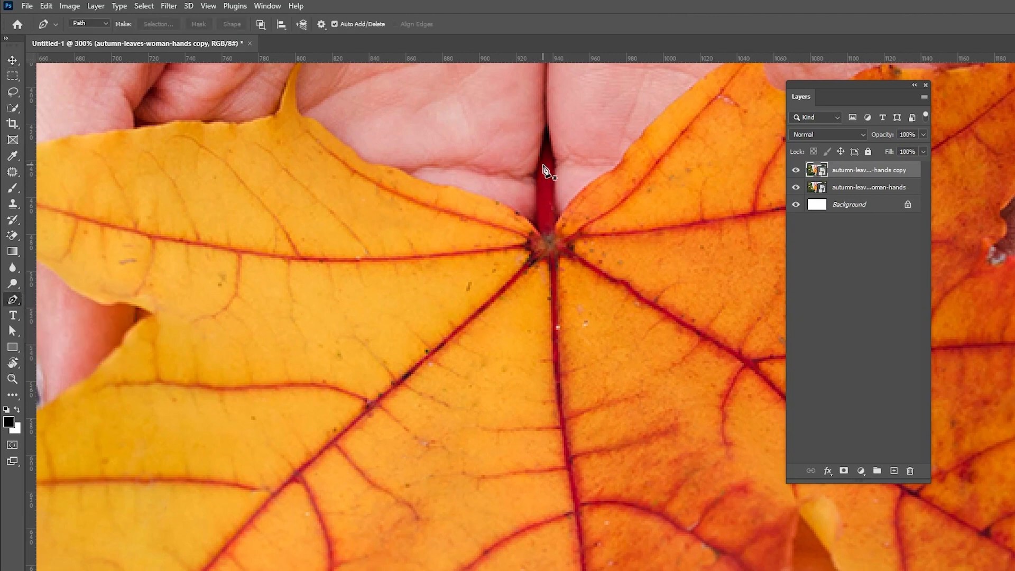
pyautogui.click(547, 129)
pyautogui.click(536, 186)
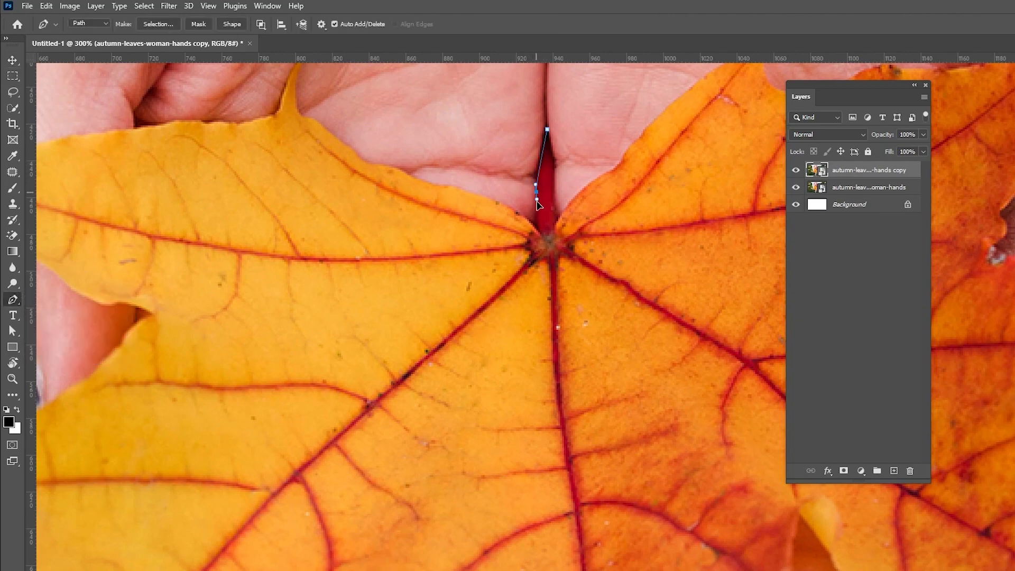
pyautogui.click(538, 230)
pyautogui.moveTo(312, 119); pyautogui.dragTo(471, 227)
pyautogui.click(453, 187)
pyautogui.click(439, 226)
pyautogui.moveTo(423, 240); pyautogui.dragTo(569, 174)
pyautogui.click(520, 167)
pyautogui.click(505, 168)
pyautogui.click(490, 168)
pyautogui.click(472, 170)
pyautogui.click(447, 175)
pyautogui.click(422, 180)
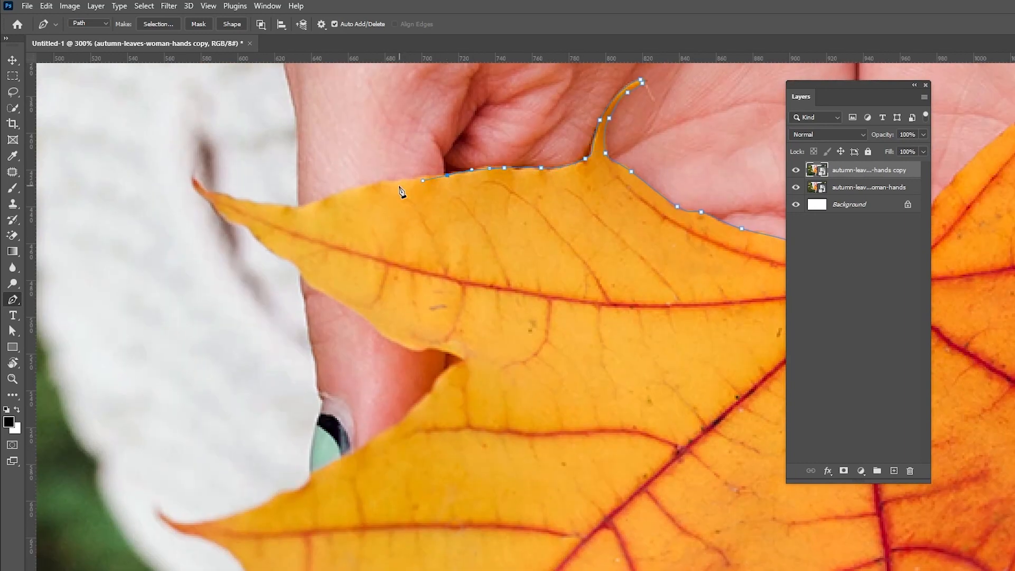
# Step: Continue the path around the leaf's left lobes, placing anchor points along the edge
pyautogui.click(308, 204)
pyautogui.click(259, 202)
pyautogui.click(216, 192)
pyautogui.click(205, 188)
pyautogui.click(193, 179)
pyautogui.click(280, 254)
pyautogui.click(311, 285)
pyautogui.click(363, 317)
pyautogui.click(407, 346)
pyautogui.click(432, 346)
pyautogui.click(442, 349)
pyautogui.click(462, 360)
pyautogui.moveTo(460, 402); pyautogui.dragTo(606, 240)
pyautogui.click(568, 237)
pyautogui.click(463, 314)
pyautogui.click(377, 354)
pyautogui.click(335, 359)
pyautogui.moveTo(305, 349); pyautogui.dragTo(280, 327)
pyautogui.moveTo(315, 363); pyautogui.dragTo(385, 175)
pyautogui.click(414, 187)
pyautogui.click(474, 242)
pyautogui.click(490, 288)
pyautogui.moveTo(495, 346); pyautogui.dragTo(488, 368)
pyautogui.moveTo(465, 470); pyautogui.dragTo(462, 492)
pyautogui.click(447, 551)
pyautogui.click(488, 530)
pyautogui.moveTo(539, 511); pyautogui.dragTo(274, 509)
# Step: Continue tracing the path along the leaf's lower-left points and bottom edge
pyautogui.click(272, 521)
pyautogui.click(302, 503)
pyautogui.click(344, 504)
pyautogui.moveTo(406, 504); pyautogui.dragTo(420, 508)
pyautogui.moveTo(438, 516); pyautogui.dragTo(447, 526)
pyautogui.click(463, 531)
pyautogui.click(486, 508)
pyautogui.click(503, 479)
pyautogui.click(512, 463)
pyautogui.click(522, 454)
pyautogui.moveTo(535, 418); pyautogui.dragTo(559, 404)
pyautogui.moveTo(577, 375); pyautogui.dragTo(365, 508)
pyautogui.click(364, 500)
pyautogui.click(385, 467)
pyautogui.click(406, 436)
pyautogui.click(431, 440)
pyautogui.moveTo(444, 462); pyautogui.dragTo(443, 469)
pyautogui.moveTo(451, 496); pyautogui.dragTo(361, 259)
pyautogui.click(348, 329)
pyautogui.click(352, 372)
pyautogui.click(348, 423)
pyautogui.click(350, 478)
pyautogui.click(328, 522)
pyautogui.click(321, 528)
pyautogui.moveTo(387, 521); pyautogui.dragTo(405, 523)
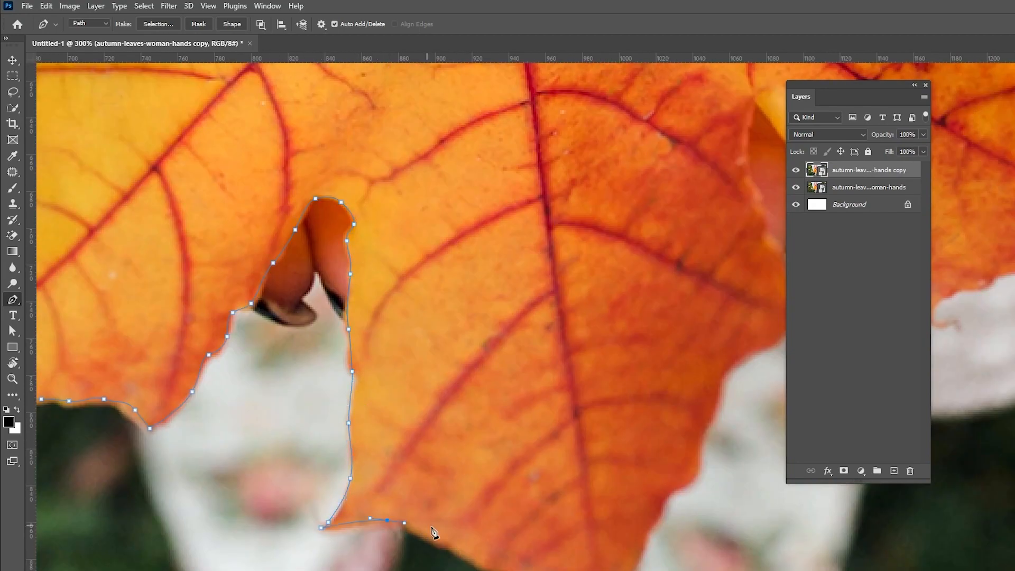
pyautogui.moveTo(474, 558); pyautogui.dragTo(490, 565)
pyautogui.moveTo(528, 559); pyautogui.dragTo(360, 451)
pyautogui.click(372, 487)
pyautogui.click(407, 510)
pyautogui.click(427, 530)
pyautogui.click(424, 545)
pyautogui.click(421, 545)
pyautogui.moveTo(455, 490); pyautogui.dragTo(457, 484)
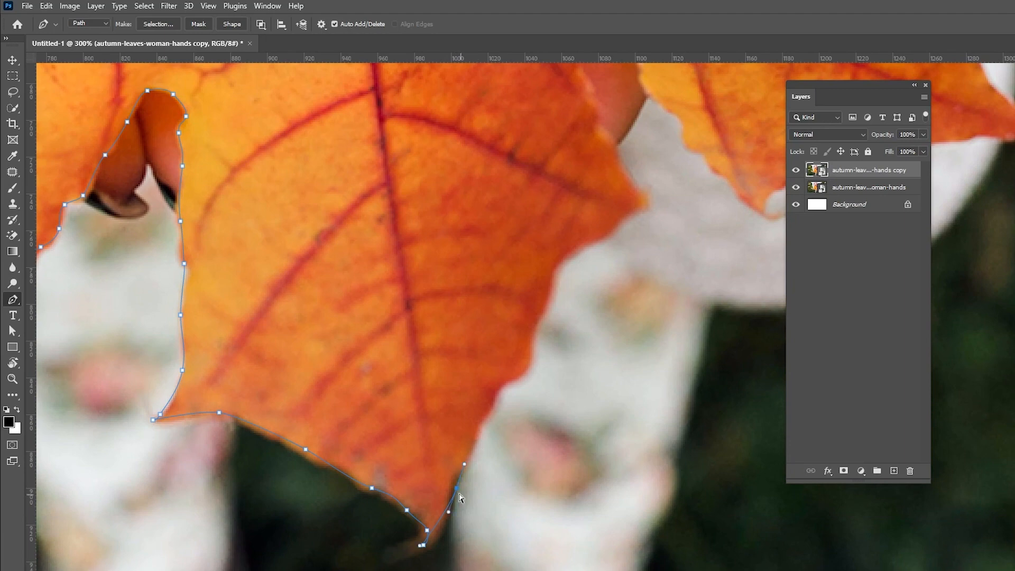
# Step: Continue the path around the leaf's bottom tip and lower-right lobes
pyautogui.moveTo(461, 441); pyautogui.dragTo(415, 520)
pyautogui.click(405, 558)
pyautogui.moveTo(443, 486); pyautogui.dragTo(446, 473)
pyautogui.click(454, 462)
pyautogui.moveTo(486, 434); pyautogui.dragTo(489, 423)
pyautogui.click(493, 397)
pyautogui.click(500, 384)
pyautogui.moveTo(509, 350); pyautogui.dragTo(411, 492)
pyautogui.moveTo(448, 468); pyautogui.dragTo(482, 438)
pyautogui.click(490, 432)
pyautogui.click(434, 309)
pyautogui.click(430, 268)
pyautogui.click(435, 225)
pyautogui.click(495, 304)
pyautogui.click(503, 324)
pyautogui.moveTo(525, 349); pyautogui.dragTo(538, 362)
pyautogui.click(604, 442)
pyautogui.moveTo(622, 426); pyautogui.dragTo(394, 446)
pyautogui.moveTo(418, 438); pyautogui.dragTo(425, 428)
pyautogui.click(583, 395)
pyautogui.click(643, 394)
pyautogui.moveTo(607, 400); pyautogui.dragTo(647, 385)
pyautogui.click(662, 384)
pyautogui.click(664, 363)
pyautogui.moveTo(603, 360); pyautogui.dragTo(588, 342)
pyautogui.moveTo(568, 316); pyautogui.dragTo(566, 438)
pyautogui.click(559, 407)
pyautogui.click(559, 359)
pyautogui.click(572, 327)
pyautogui.click(586, 312)
pyautogui.moveTo(545, 313); pyautogui.dragTo(586, 432)
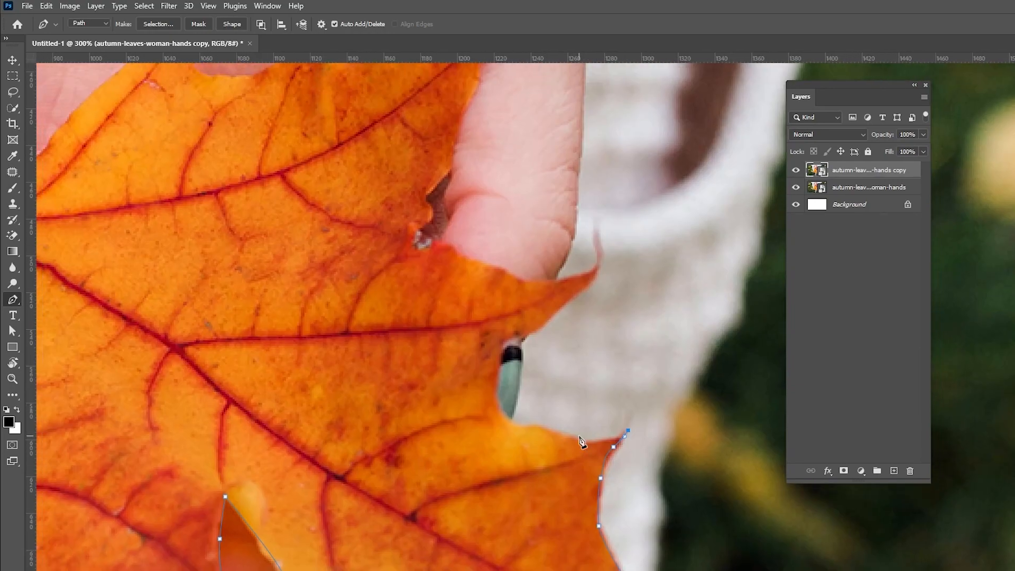
# Step: Trace the leaf's right and upper-right edges and close the path back at the stem
pyautogui.moveTo(501, 410); pyautogui.dragTo(496, 401)
pyautogui.moveTo(491, 377); pyautogui.dragTo(507, 340)
pyautogui.moveTo(511, 334); pyautogui.dragTo(554, 450)
pyautogui.moveTo(583, 423)
pyautogui.mouseDown()
pyautogui.moveTo(593, 415)
pyautogui.moveTo(548, 398)
pyautogui.mouseUp()
pyautogui.click(535, 394)
pyautogui.click(491, 377)
pyautogui.click(457, 360)
pyautogui.click(431, 366)
pyautogui.click(451, 333)
pyautogui.moveTo(447, 309); pyautogui.dragTo(452, 308)
pyautogui.moveTo(469, 310); pyautogui.dragTo(599, 431)
pyautogui.moveTo(603, 395); pyautogui.dragTo(611, 373)
pyautogui.click(638, 293)
pyautogui.click(658, 208)
pyautogui.click(617, 269)
pyautogui.click(586, 281)
pyautogui.click(524, 294)
pyautogui.click(487, 297)
pyautogui.click(443, 295)
pyautogui.click(411, 315)
pyautogui.click(396, 316)
pyautogui.click(354, 318)
pyautogui.moveTo(342, 311); pyautogui.dragTo(538, 337)
pyautogui.click(595, 315)
pyautogui.click(602, 295)
pyautogui.moveTo(503, 369); pyautogui.dragTo(626, 154)
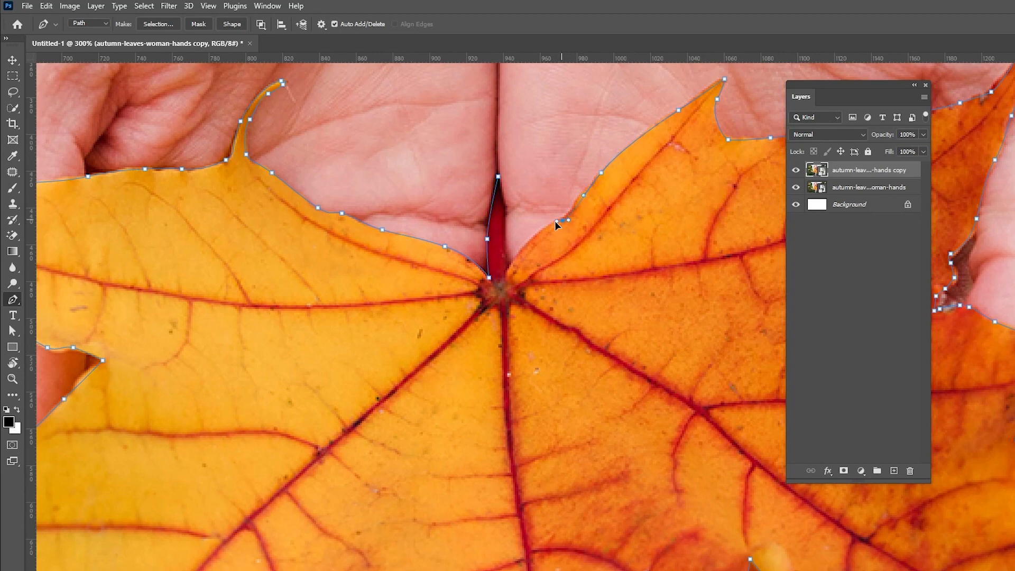
pyautogui.click(507, 272)
pyautogui.moveTo(497, 176); pyautogui.dragTo(491, 170)
# Step: Convert the closed path into a selection and fit the whole image in the window
pyautogui.hotkey('ctrl', 'Return')
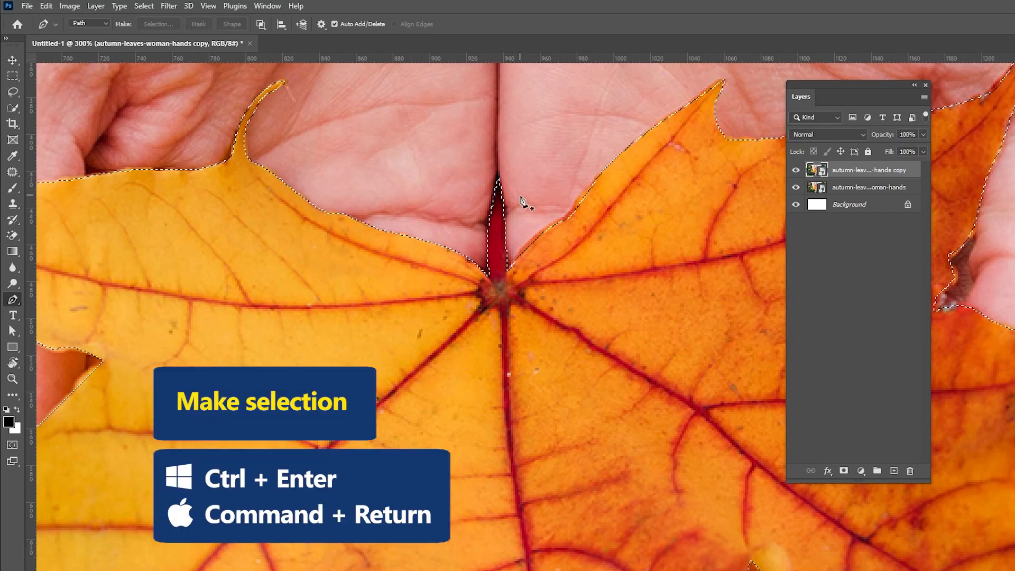
pyautogui.hotkey('ctrl', '0')
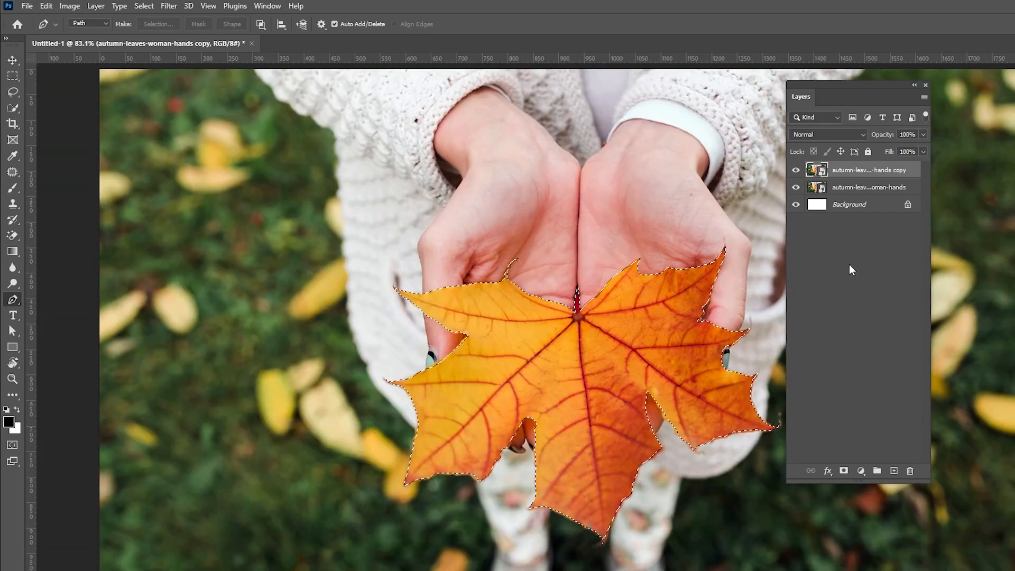
# Step: Add a layer mask from the leaf selection to the copied layer and apply the mask
pyautogui.click(844, 470)
pyautogui.rightClick(857, 221)
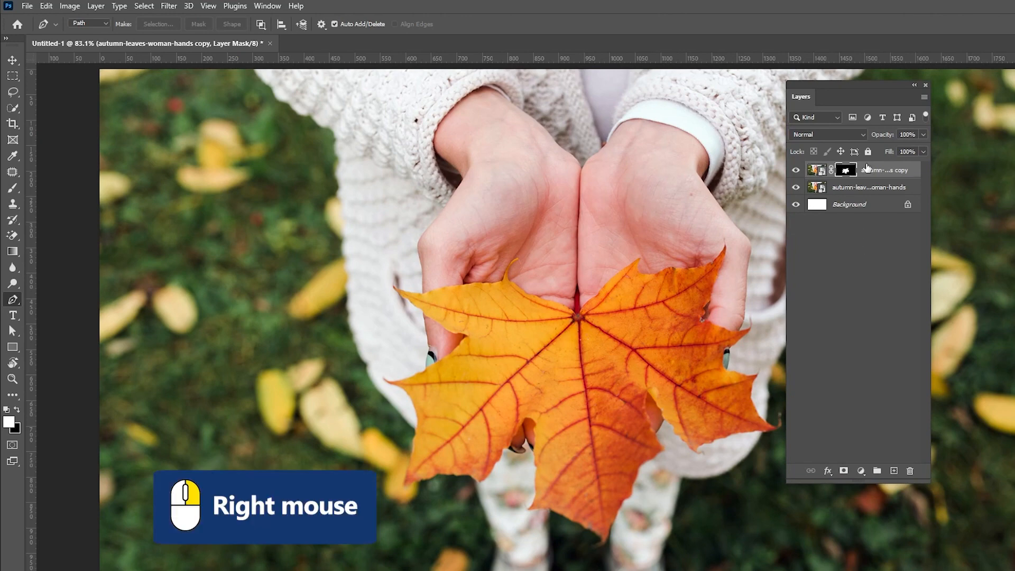
pyautogui.click(888, 332)
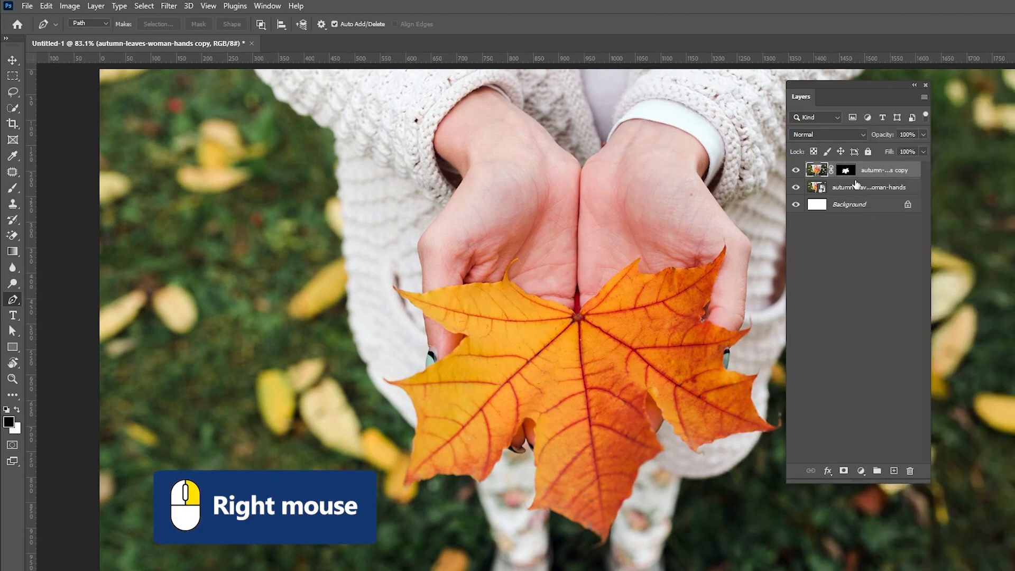
pyautogui.rightClick(847, 171)
pyautogui.click(879, 206)
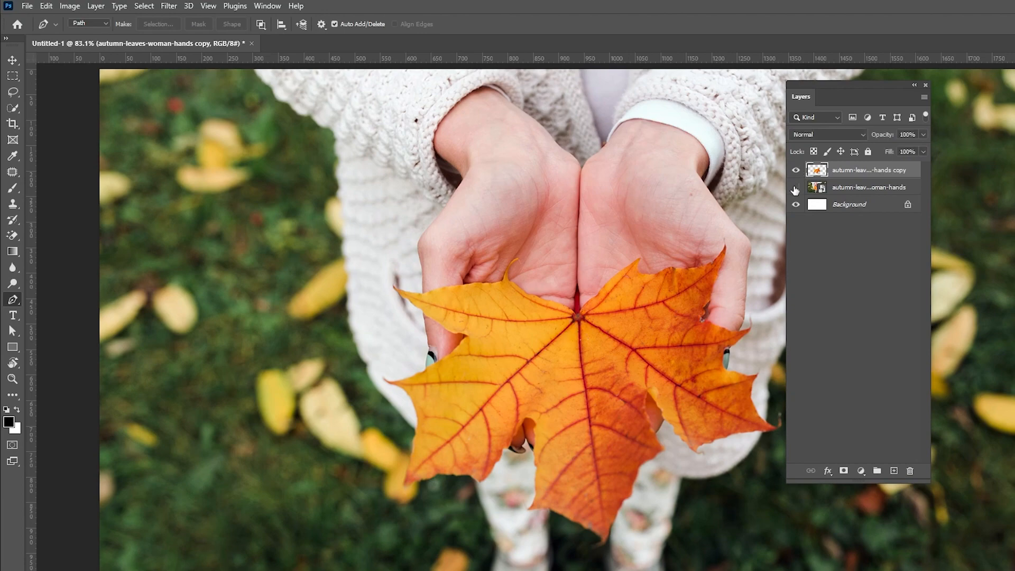
# Step: Toggle the visibility of the two photo layers to check the cut-out leaf
pyautogui.click(796, 187)
pyautogui.click(796, 169)
pyautogui.click(796, 170)
pyautogui.click(796, 187)
# Step: Rename the cut-out leaf layer to leaf
pyautogui.rightClick(841, 174)
pyautogui.click(875, 288)
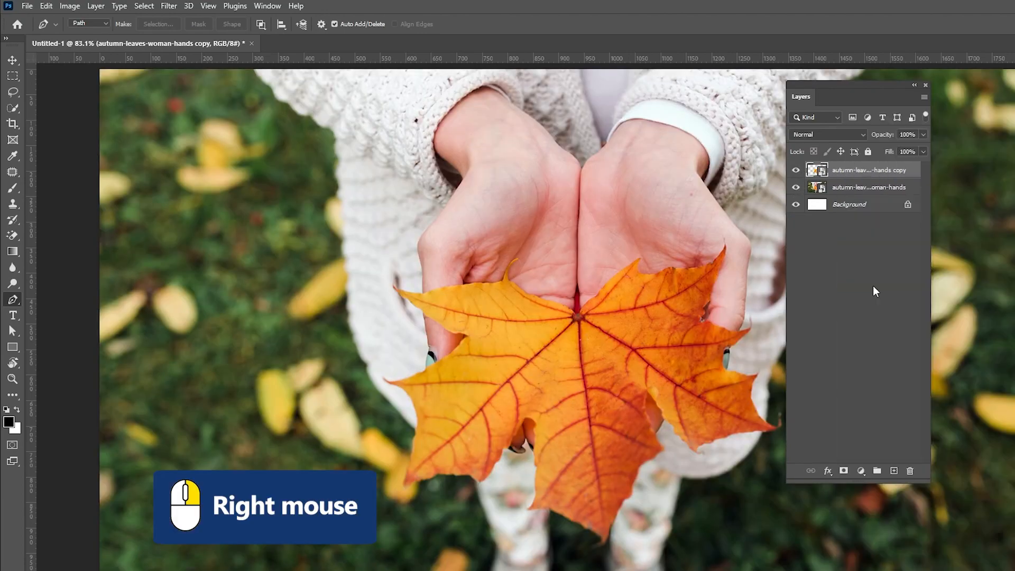
pyautogui.doubleClick(849, 172)
pyautogui.press('BackSpace')
pyautogui.write('leaf')
pyautogui.press('Return')
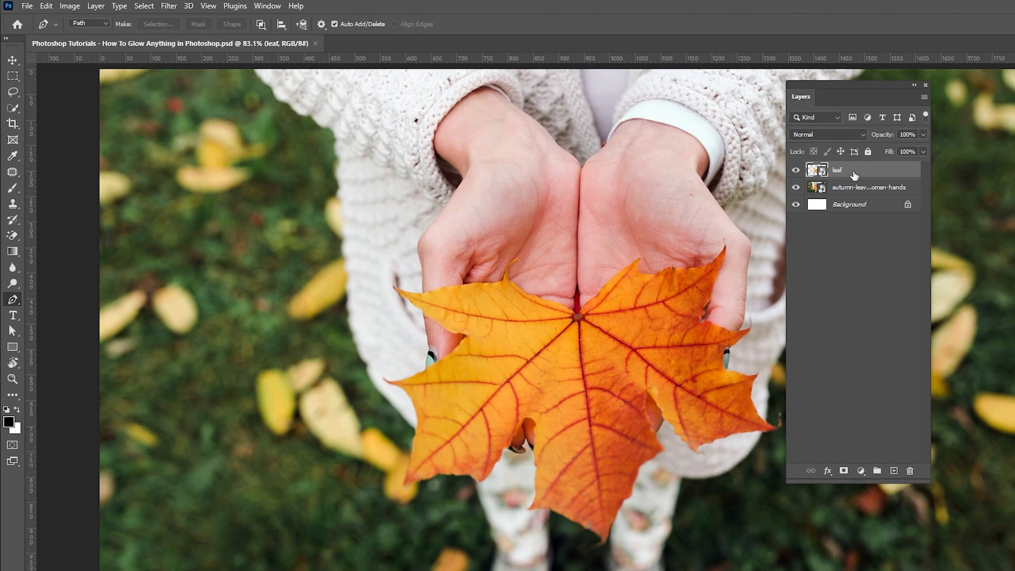
# Step: Duplicate the leaf layer and set the copy's blend mode to Screen
pyautogui.moveTo(854, 174); pyautogui.dragTo(893, 470)
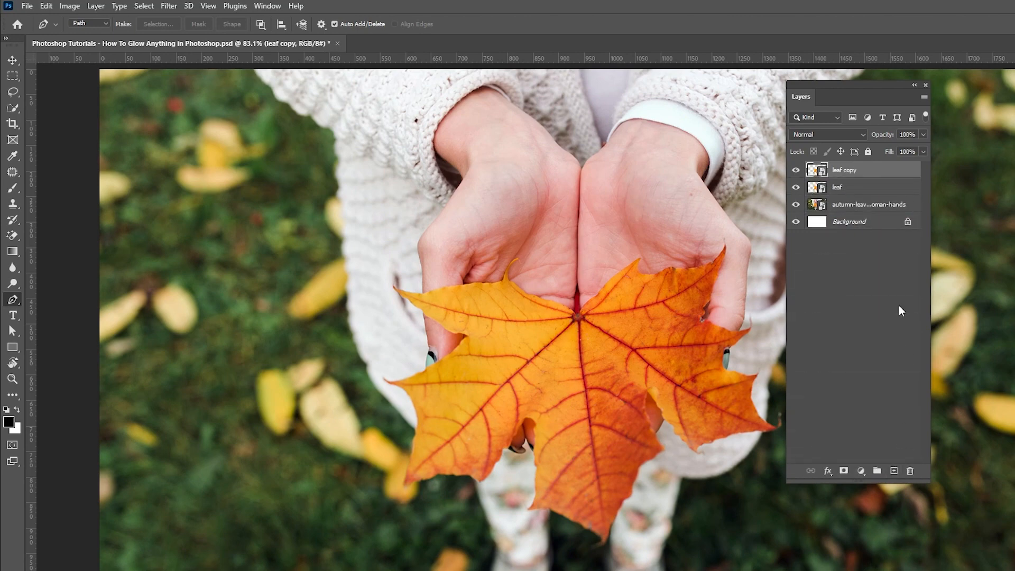
pyautogui.click(800, 136)
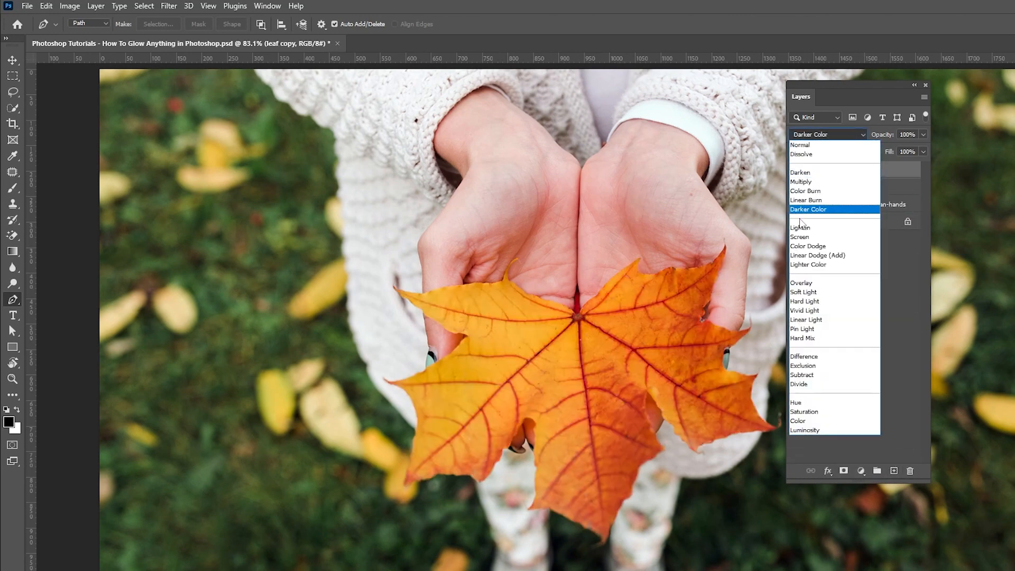
pyautogui.click(799, 237)
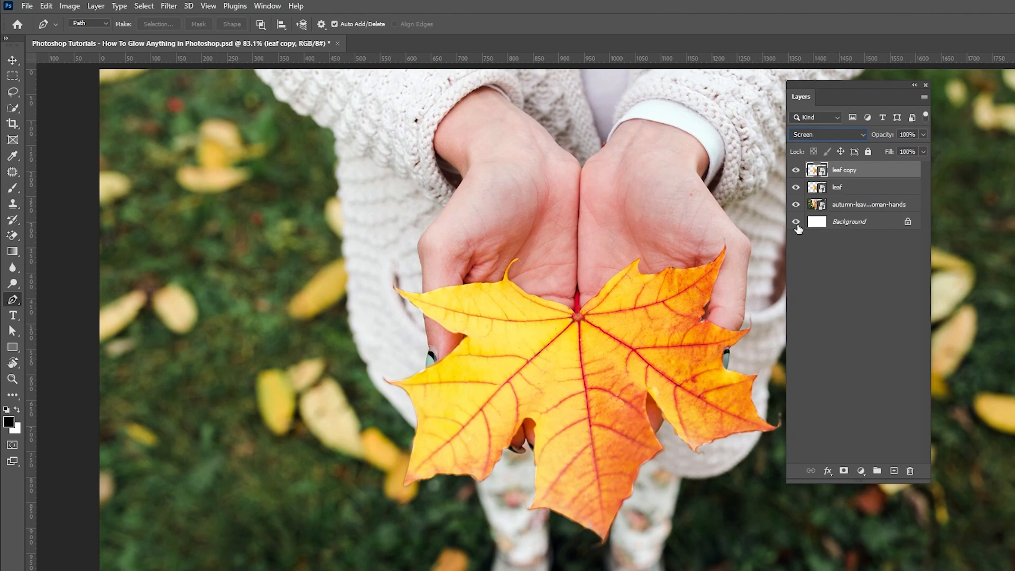
# Step: Duplicate the leaf copy layer and set the new copy's blend mode to Overlay
pyautogui.moveTo(858, 178); pyautogui.dragTo(893, 474)
pyautogui.click(828, 135)
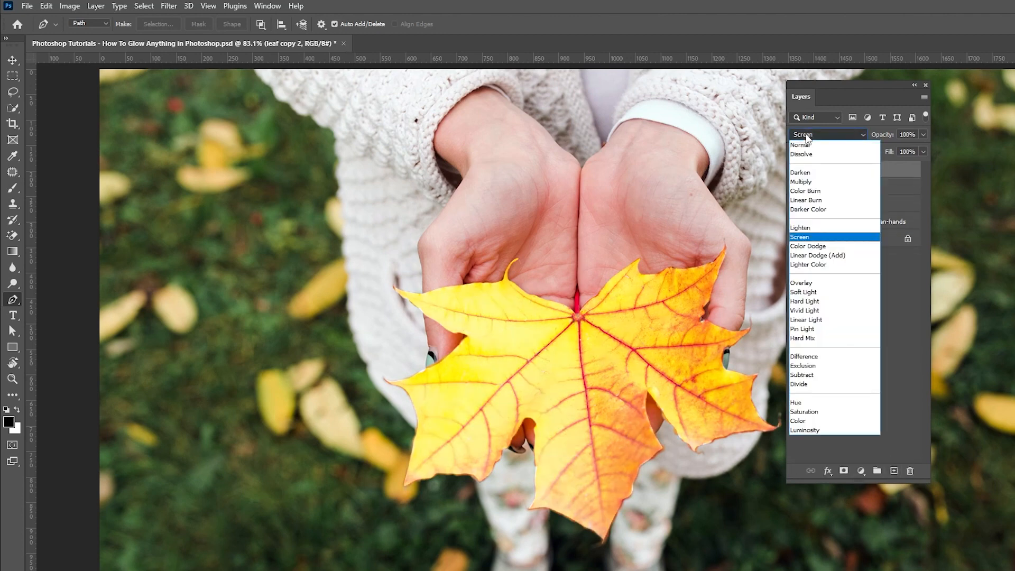
pyautogui.click(800, 284)
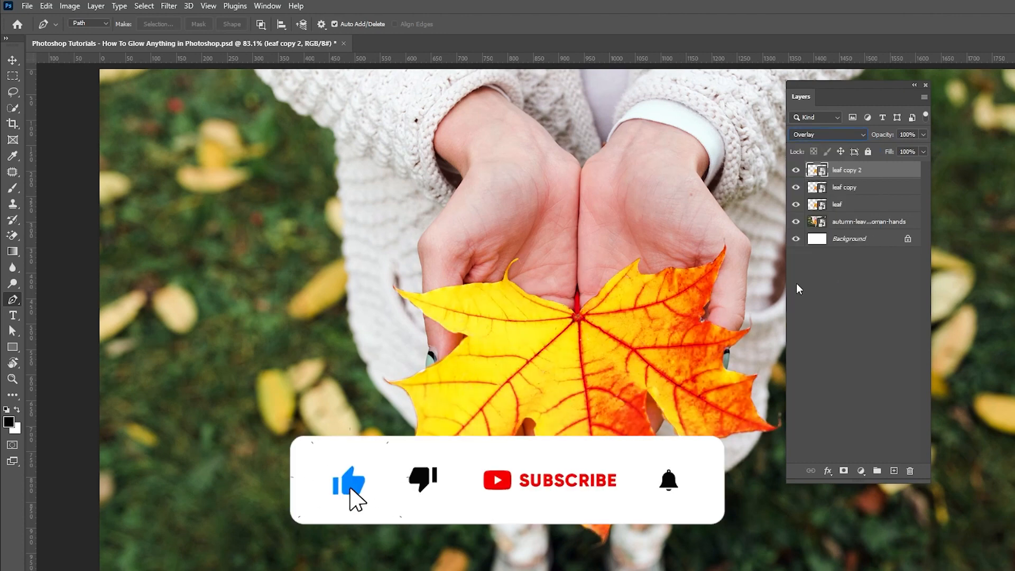
# Step: Select all three leaf layers and convert them for smart filters into one smart object
pyautogui.keyDown('shift'); pyautogui.click(868, 204); pyautogui.keyUp('shift')
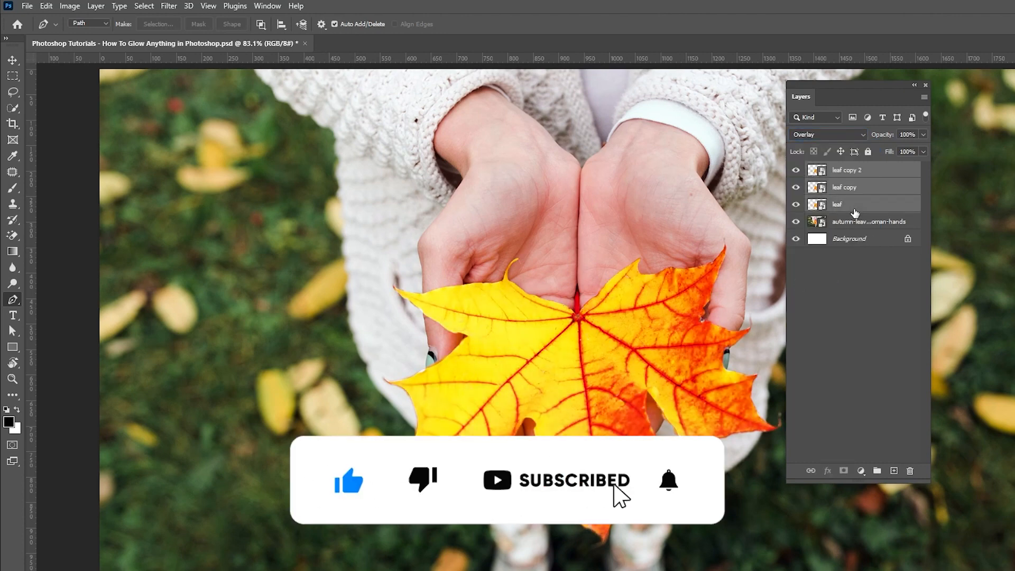
pyautogui.click(169, 6)
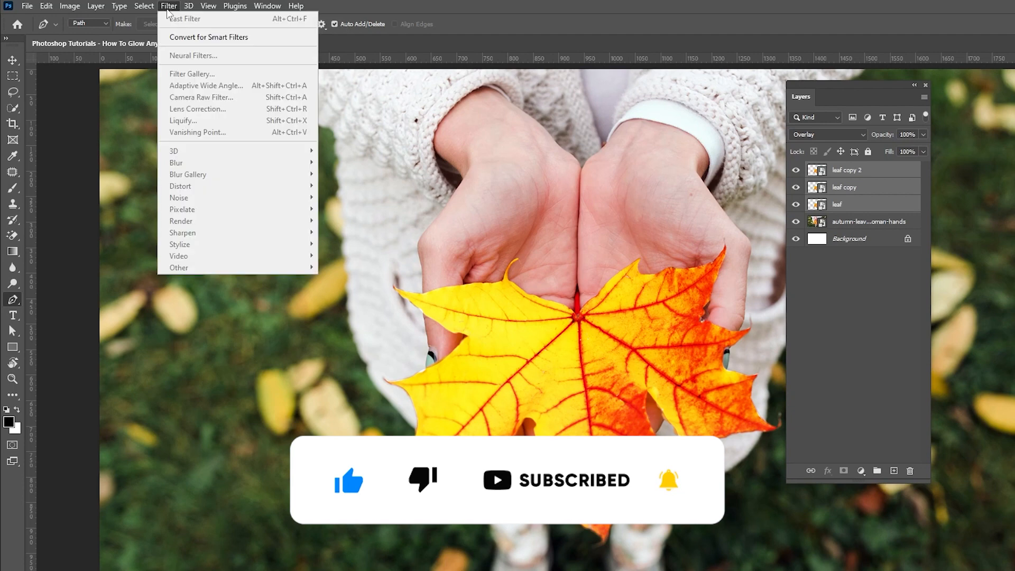
pyautogui.click(190, 38)
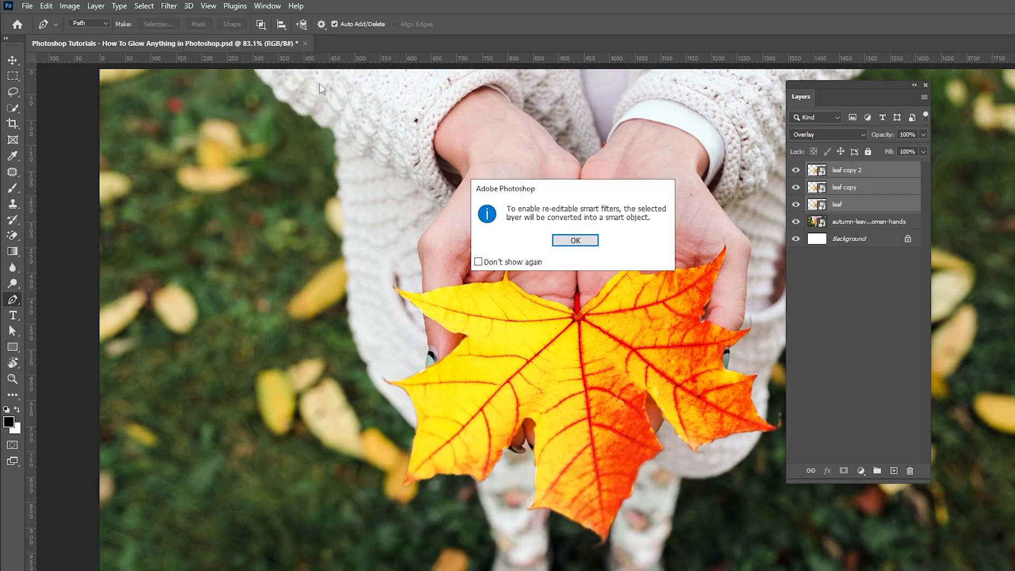
pyautogui.click(561, 239)
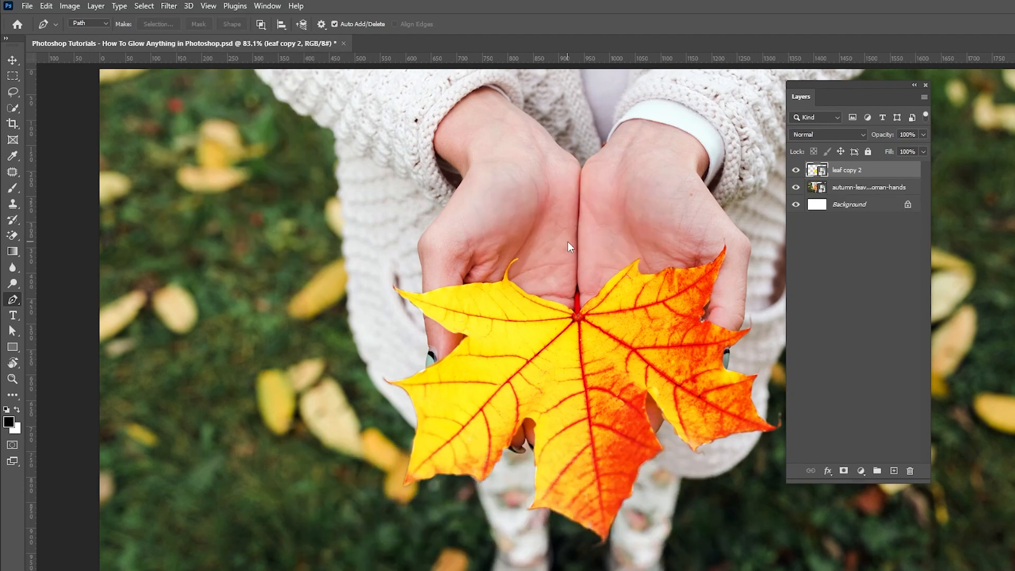
# Step: Add an Inner Glow to leaf copy 2 with the pale yellow color fff4a3, and copy that hex code
pyautogui.click(833, 468)
pyautogui.click(836, 486)
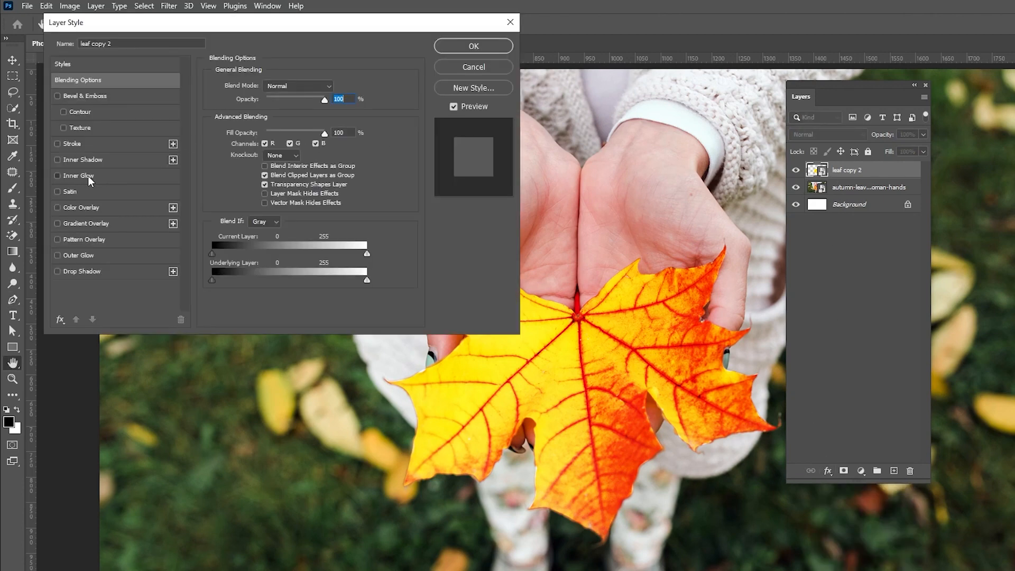
pyautogui.click(90, 178)
pyautogui.click(241, 130)
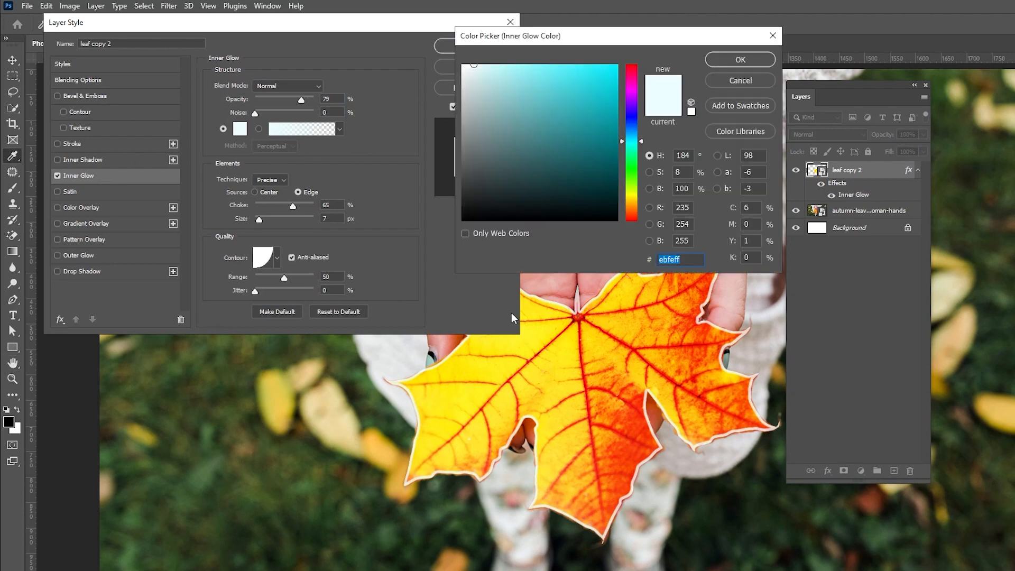
pyautogui.click(466, 345)
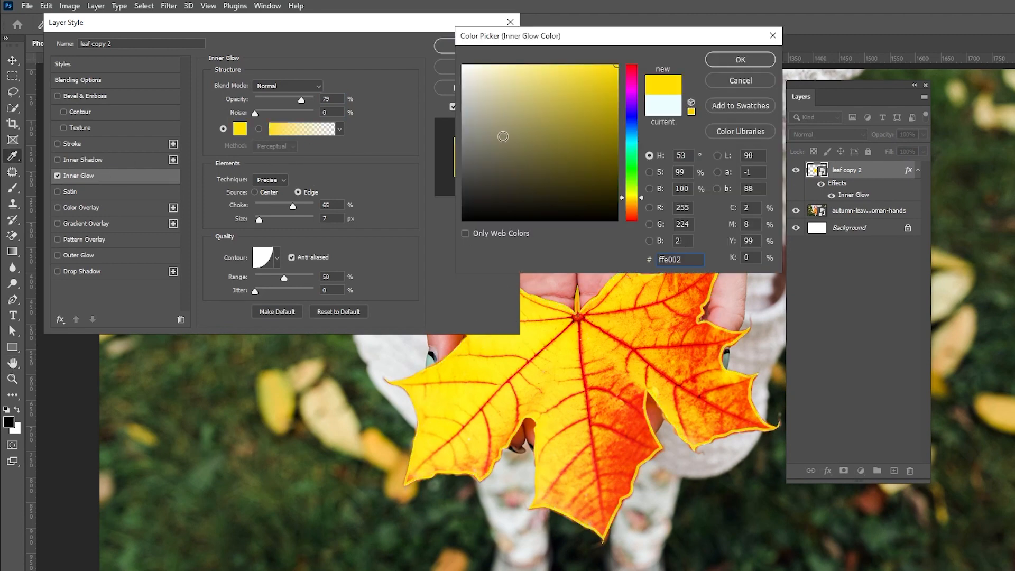
pyautogui.moveTo(500, 81); pyautogui.dragTo(518, 64)
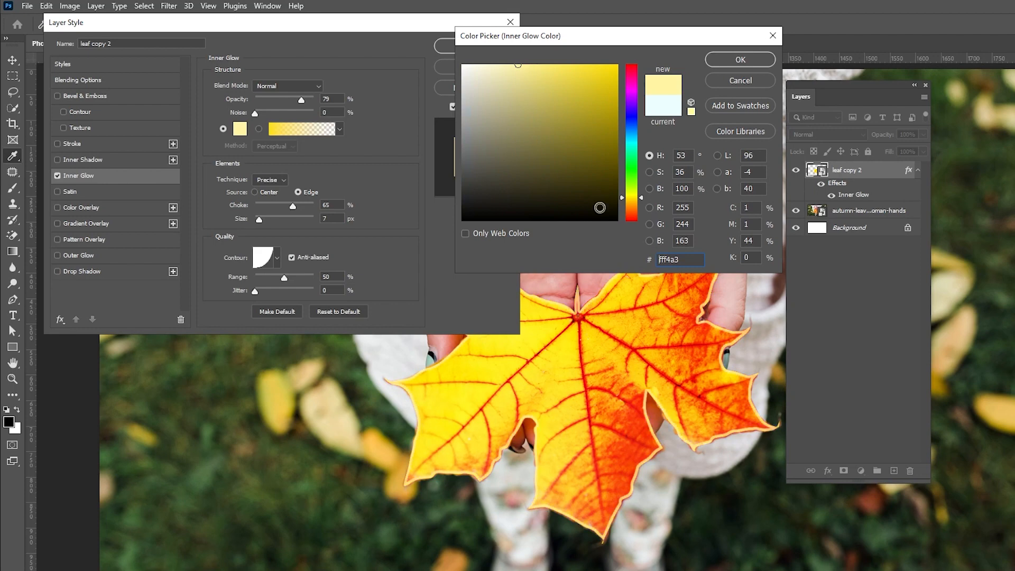
pyautogui.moveTo(658, 260); pyautogui.dragTo(685, 260)
pyautogui.hotkey('ctrl', 'c')
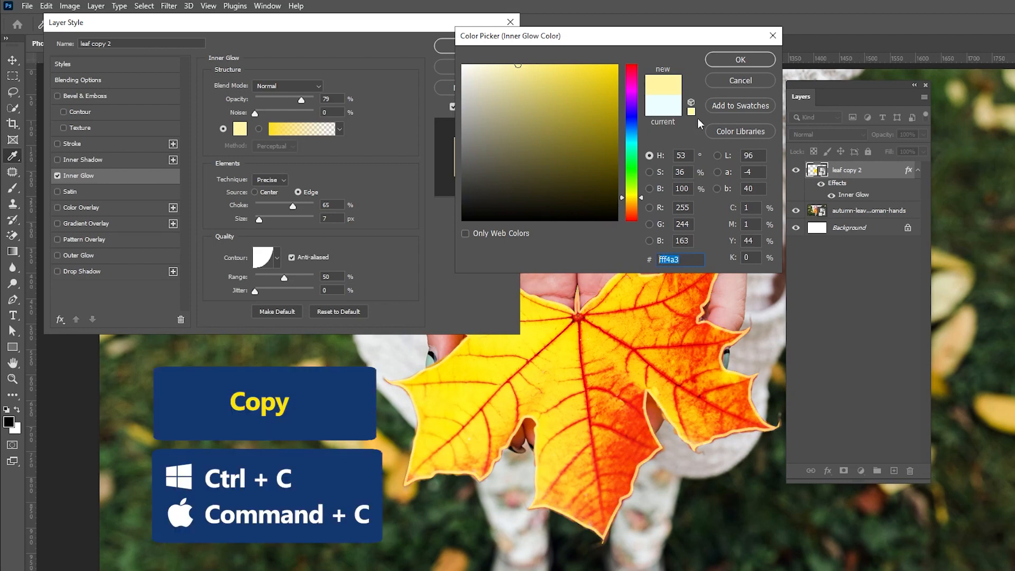
pyautogui.click(724, 63)
# Step: Set the Inner Glow's blend mode to Screen, its opacity to 92% and its choke to 40%
pyautogui.click(288, 85)
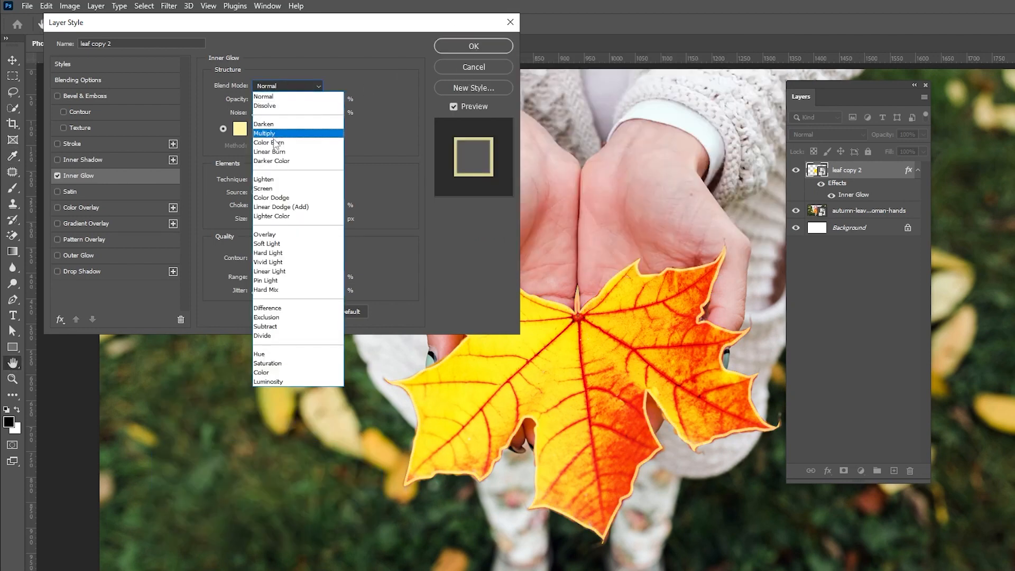
pyautogui.click(274, 192)
pyautogui.moveTo(304, 99); pyautogui.dragTo(310, 101)
pyautogui.moveTo(289, 208); pyautogui.dragTo(259, 219)
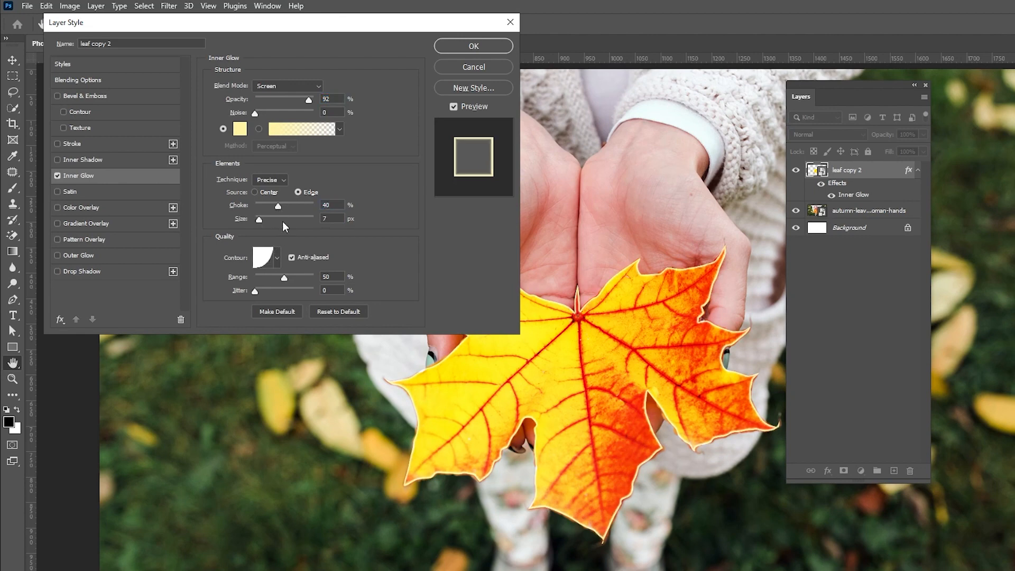
# Step: Enable Outer Glow and paste fff4a3 as its color
pyautogui.click(78, 255)
pyautogui.click(240, 130)
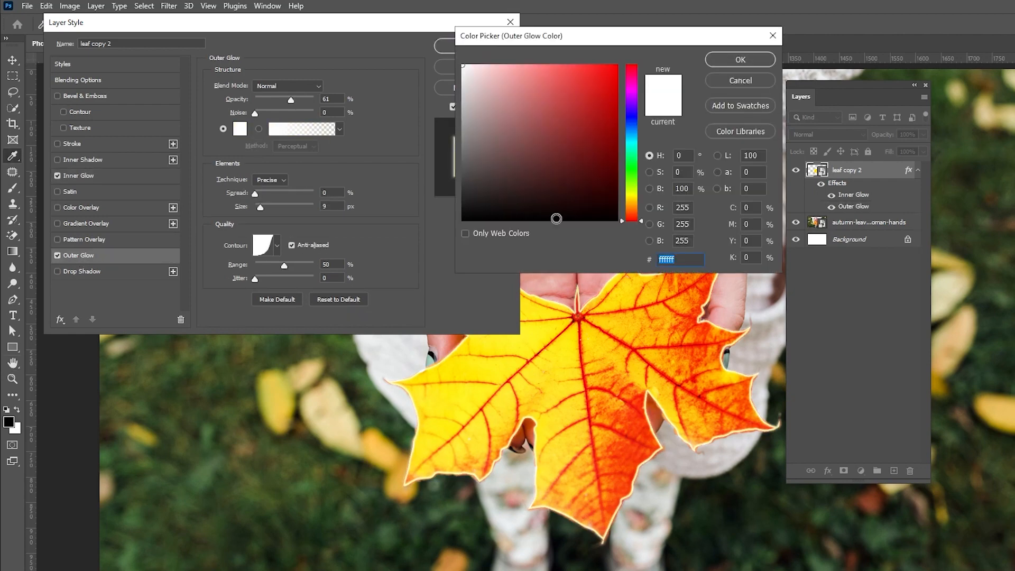
pyautogui.hotkey('ctrl', 'v')
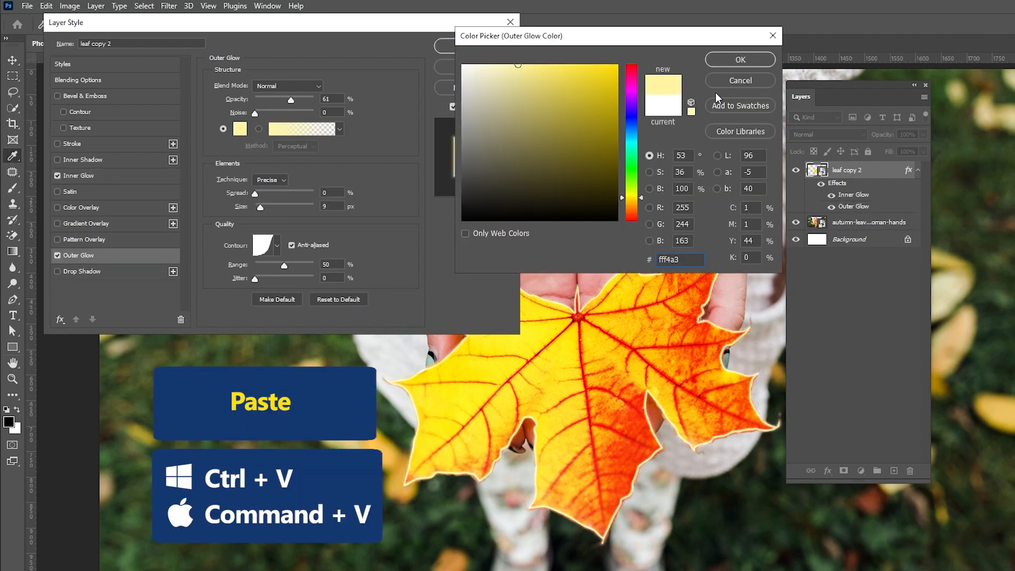
pyautogui.click(730, 64)
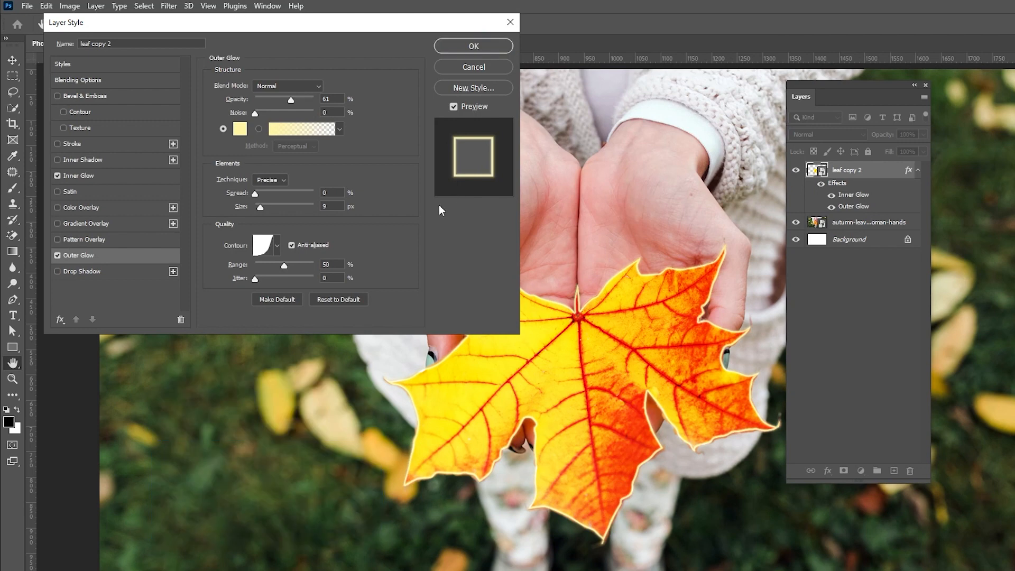
# Step: Set the Outer Glow to Screen, 100% opacity, 250 px size, 100% range and Softer technique, then apply the style
pyautogui.click(287, 86)
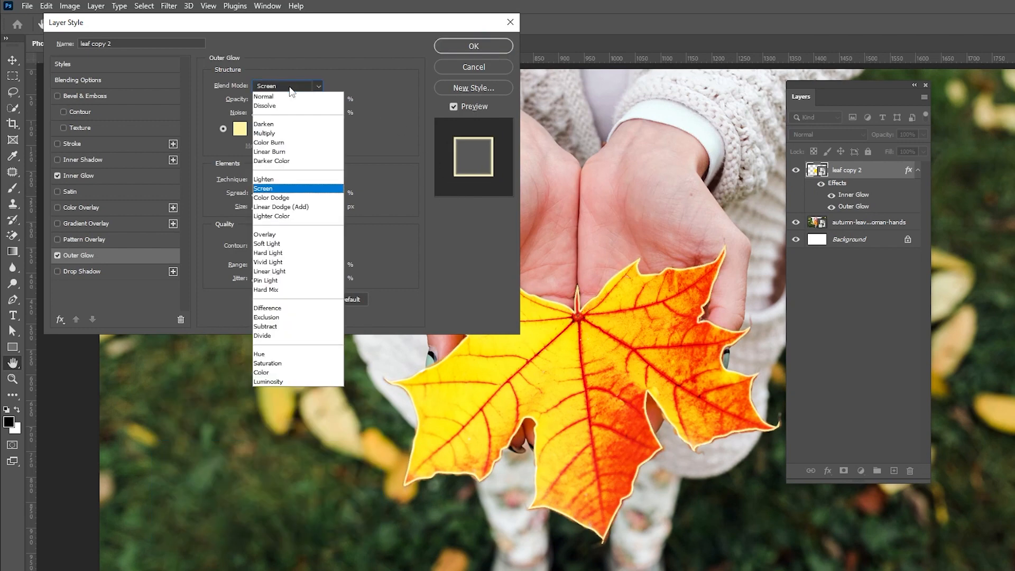
pyautogui.click(270, 187)
pyautogui.moveTo(256, 207); pyautogui.dragTo(330, 221)
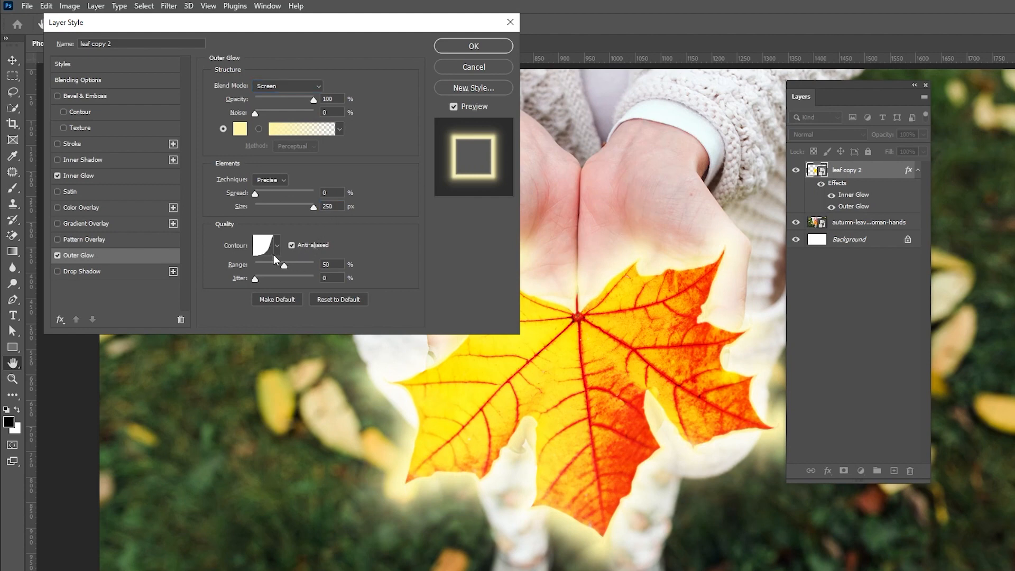
pyautogui.moveTo(283, 266); pyautogui.dragTo(323, 270)
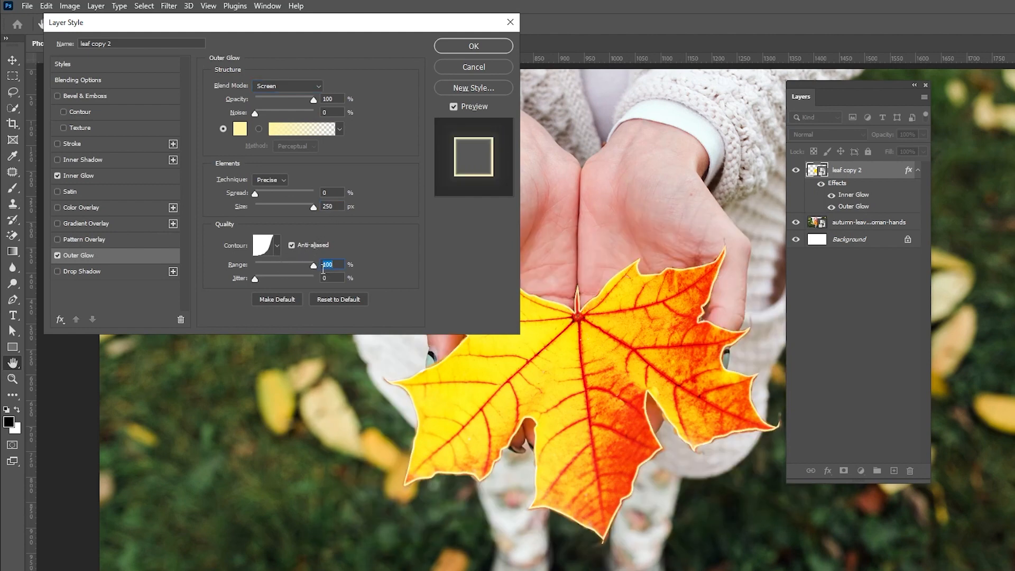
pyautogui.click(207, 249)
pyautogui.click(272, 180)
pyautogui.click(269, 194)
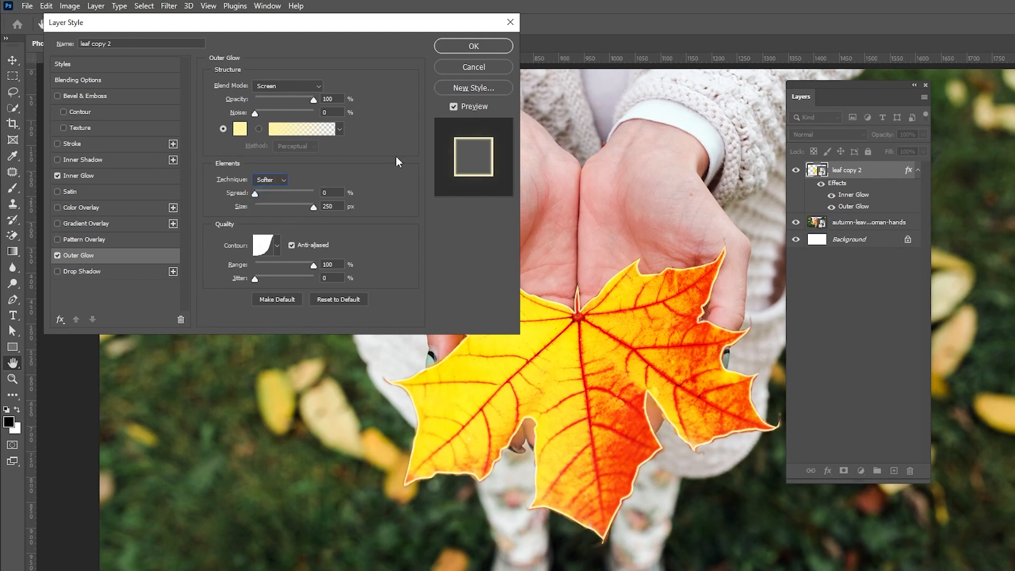
pyautogui.click(453, 107)
pyautogui.click(453, 107)
pyautogui.click(453, 46)
# Step: Duplicate the glowing leaf copy 2 layer
pyautogui.press('p')
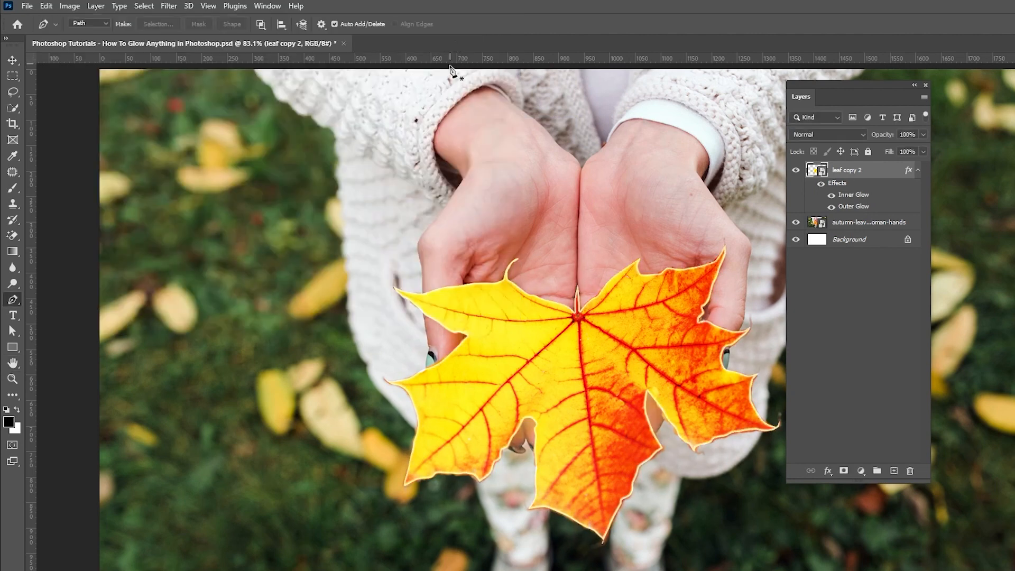
pyautogui.moveTo(860, 181); pyautogui.dragTo(895, 470)
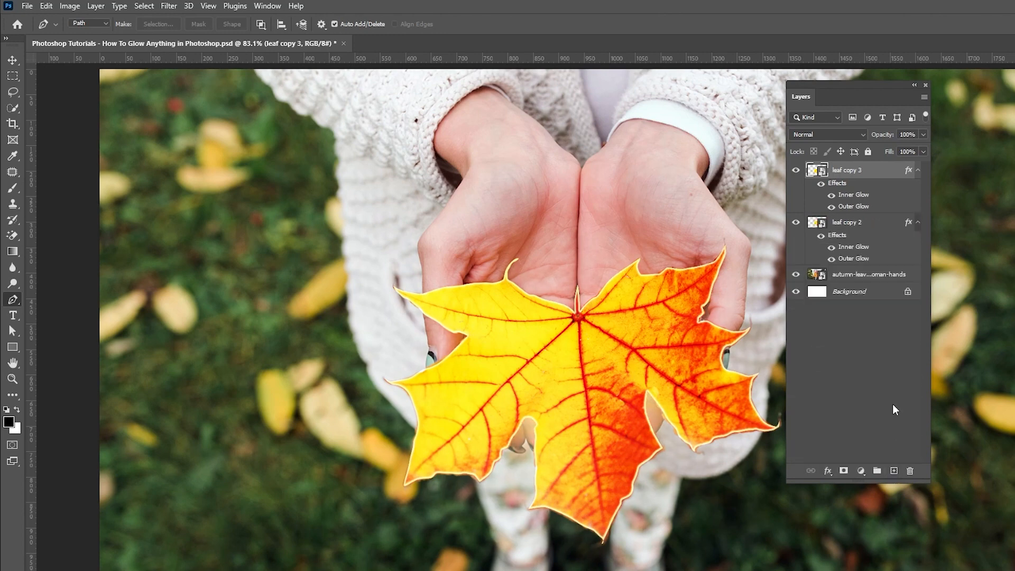
# Step: Apply an 80-pixel Gaussian Blur to leaf copy 3 and set its blend mode to Soft Light
pyautogui.click(169, 7)
pyautogui.moveTo(197, 165)
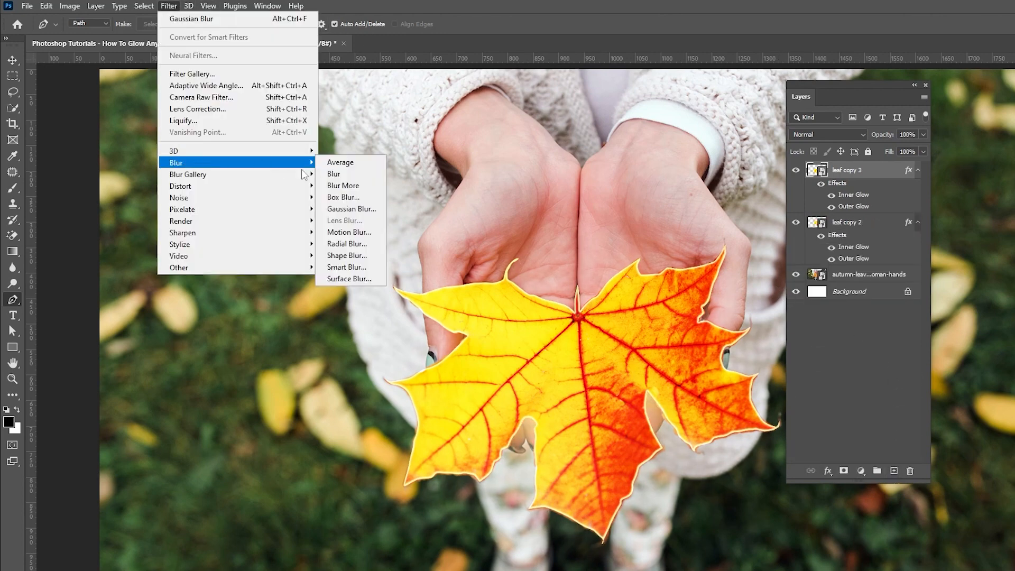
pyautogui.click(338, 210)
pyautogui.write('80')
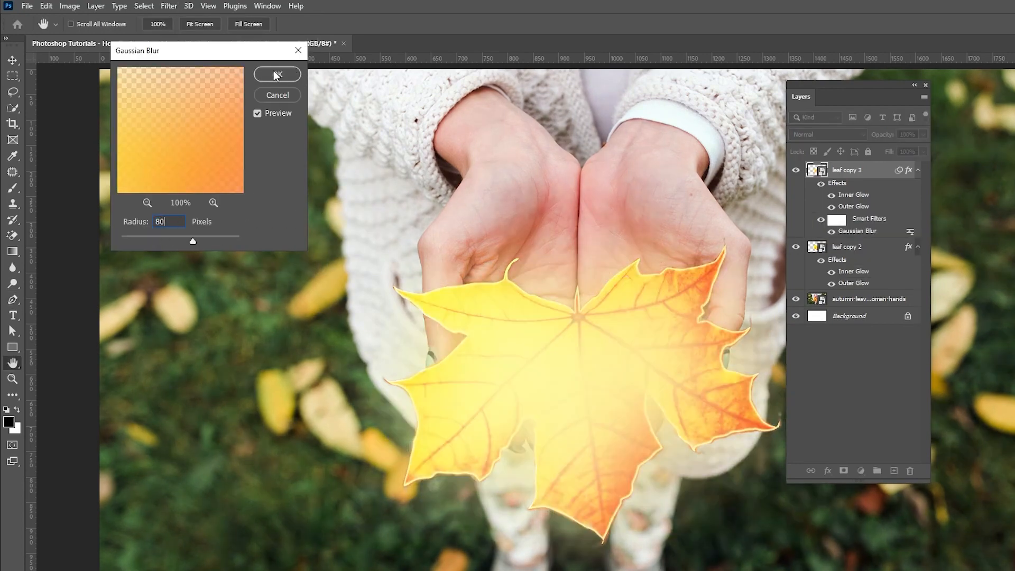
pyautogui.click(276, 74)
pyautogui.click(813, 135)
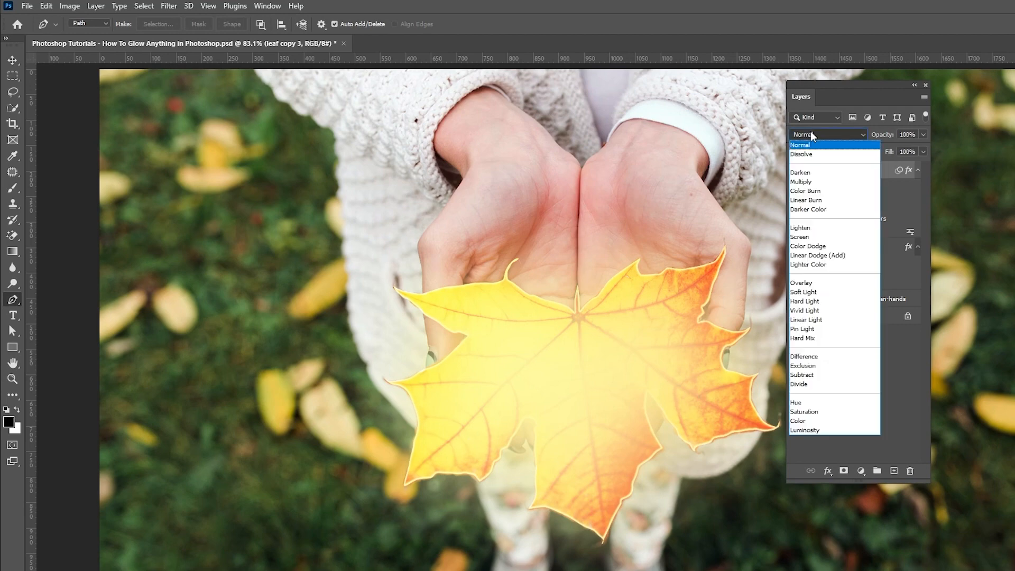
pyautogui.click(806, 292)
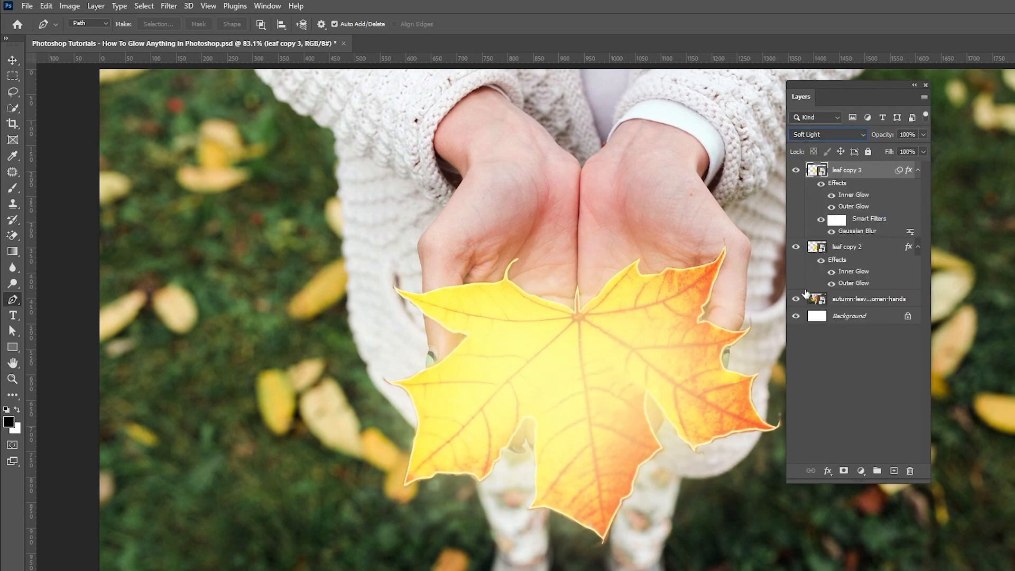
# Step: Add a Color Lookup adjustment above the autumn-leaves photo layer using the Moonlight.3DL 3D LUT
pyautogui.click(857, 302)
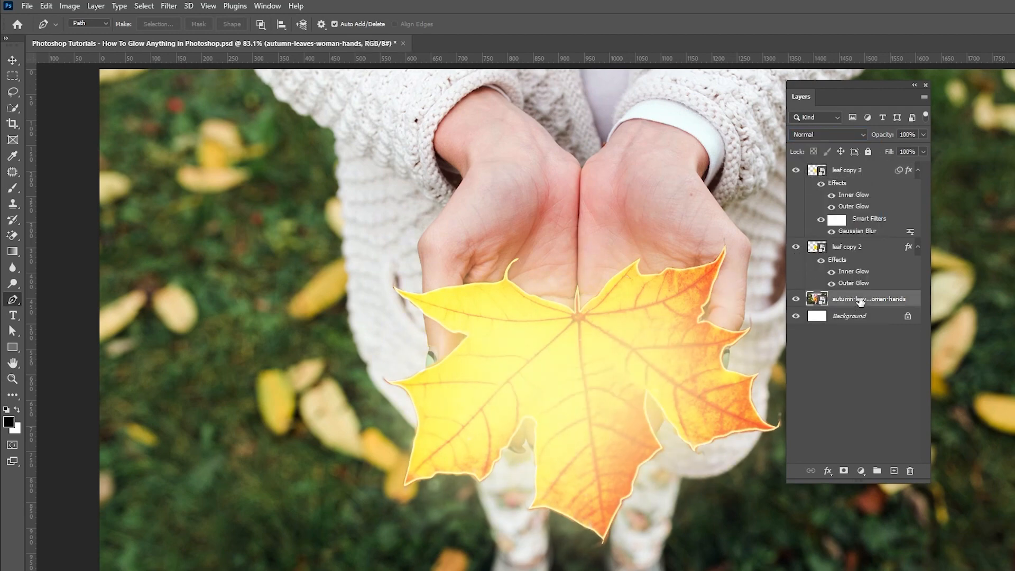
pyautogui.click(861, 470)
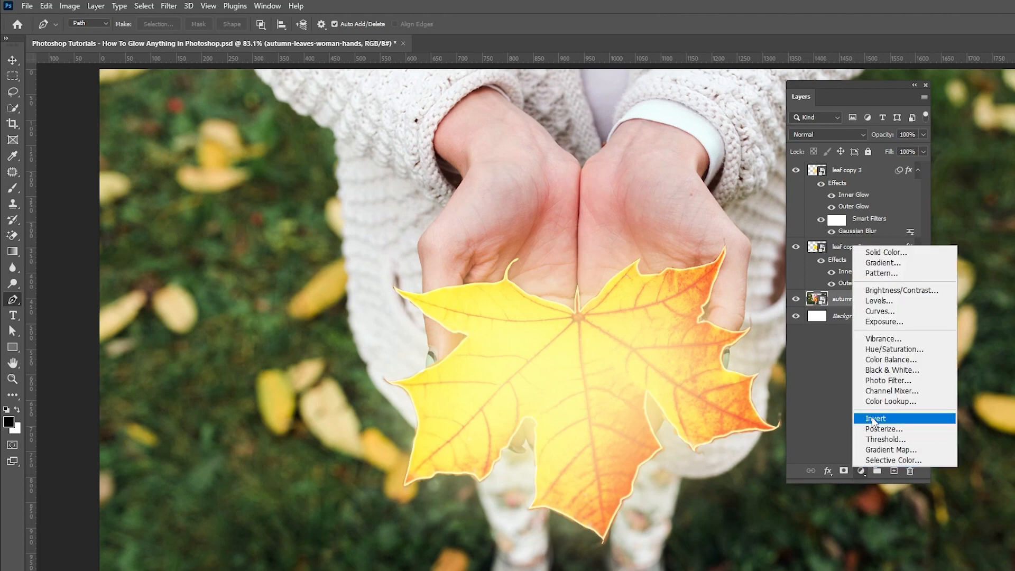
pyautogui.click(873, 402)
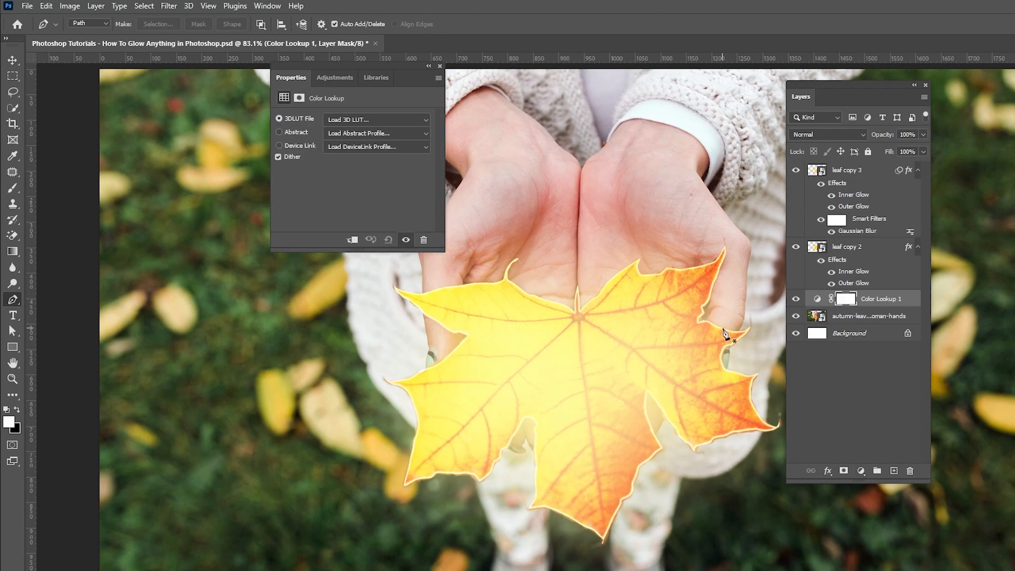
pyautogui.click(372, 120)
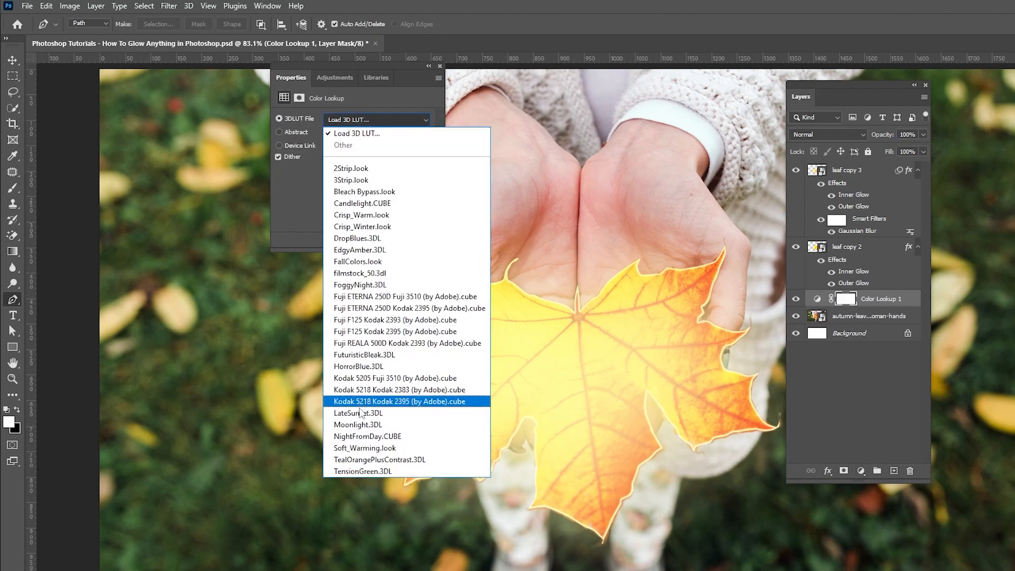
pyautogui.click(359, 425)
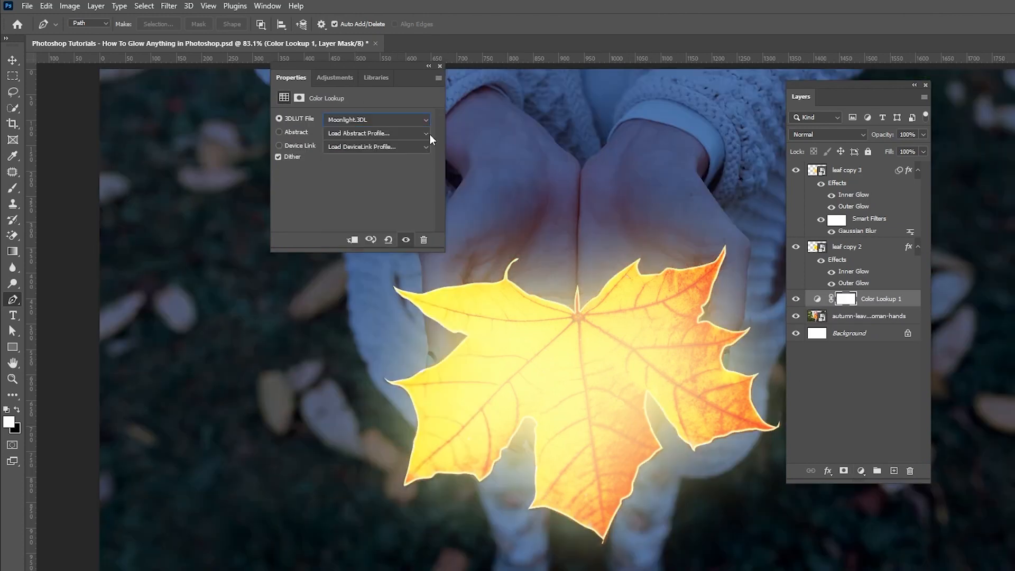
pyautogui.click(439, 66)
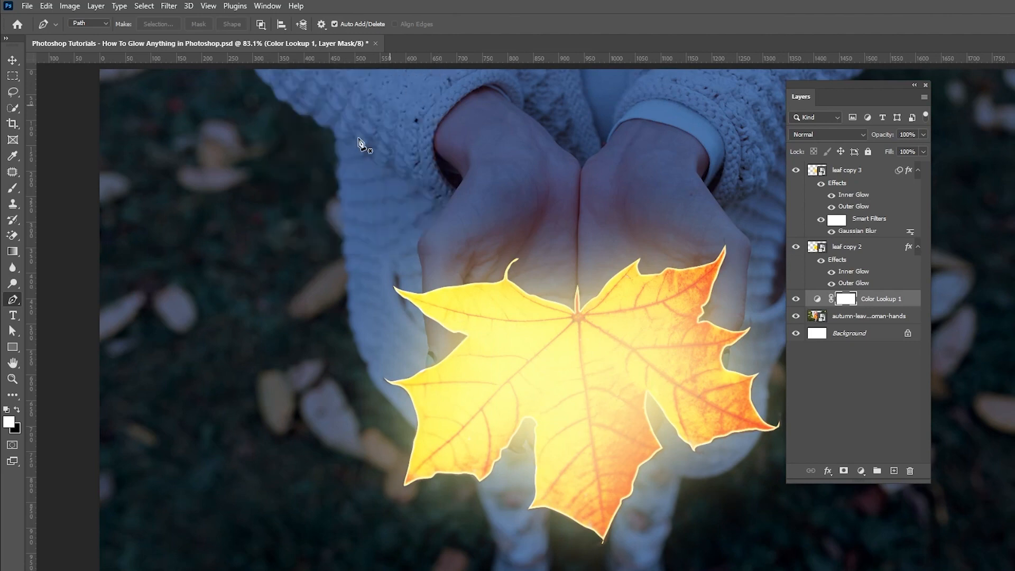
# Step: Paint black with a soft 700 px brush on the Color Lookup mask over the leaf and hands
pyautogui.click(17, 186)
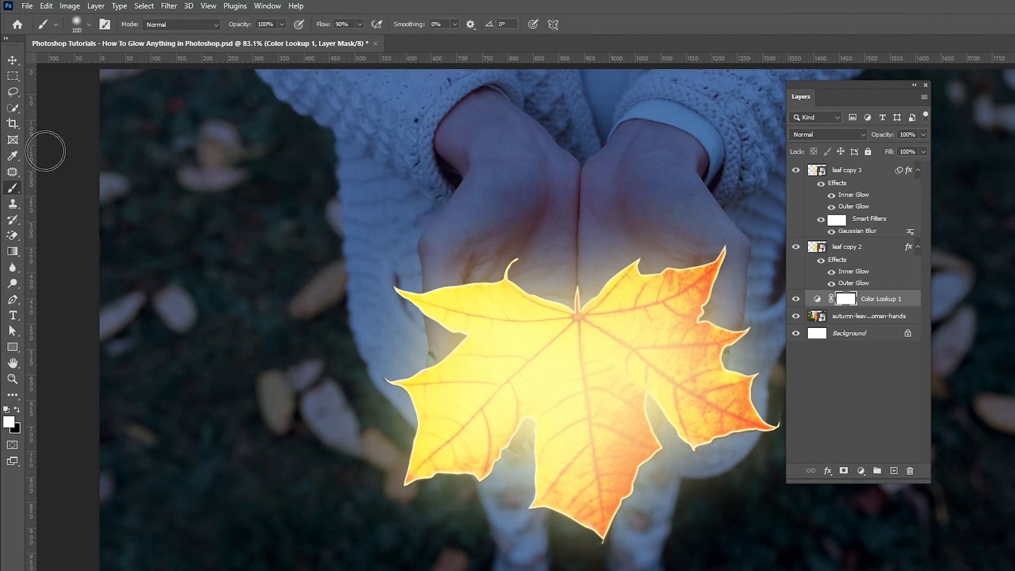
pyautogui.click(89, 24)
pyautogui.click(70, 93)
pyautogui.click(360, 1)
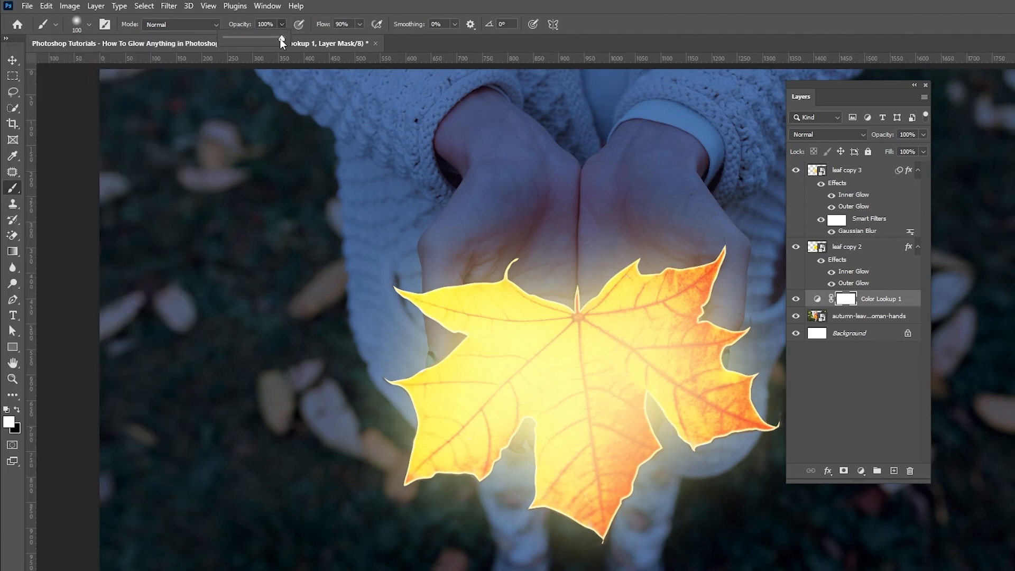
pyautogui.click(18, 411)
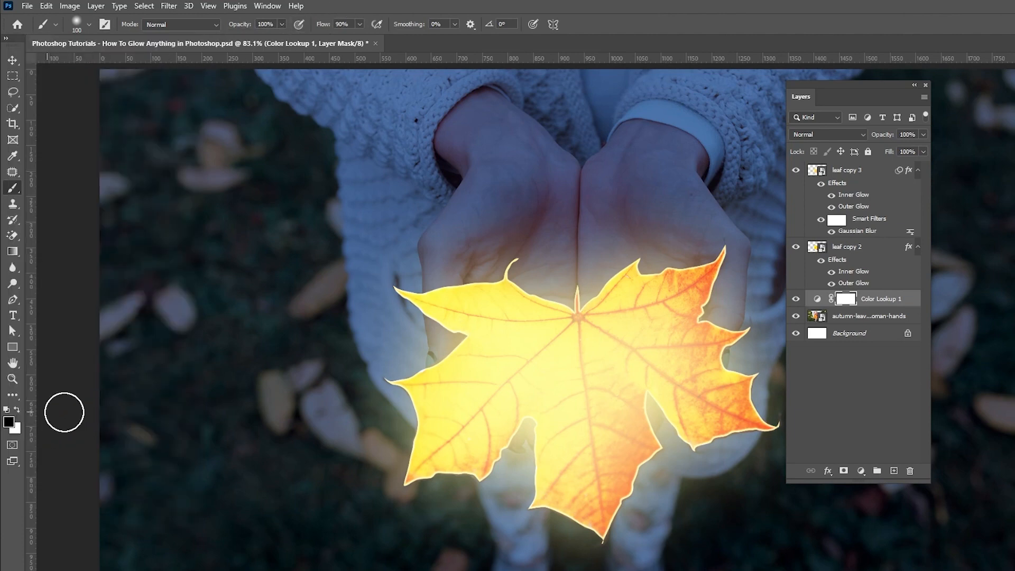
pyautogui.click(845, 299)
pyautogui.press(']')
pyautogui.press(']')
pyautogui.press(']')
pyautogui.press(']')
pyautogui.press(']')
pyautogui.press(']')
pyautogui.press(']')
pyautogui.press(']')
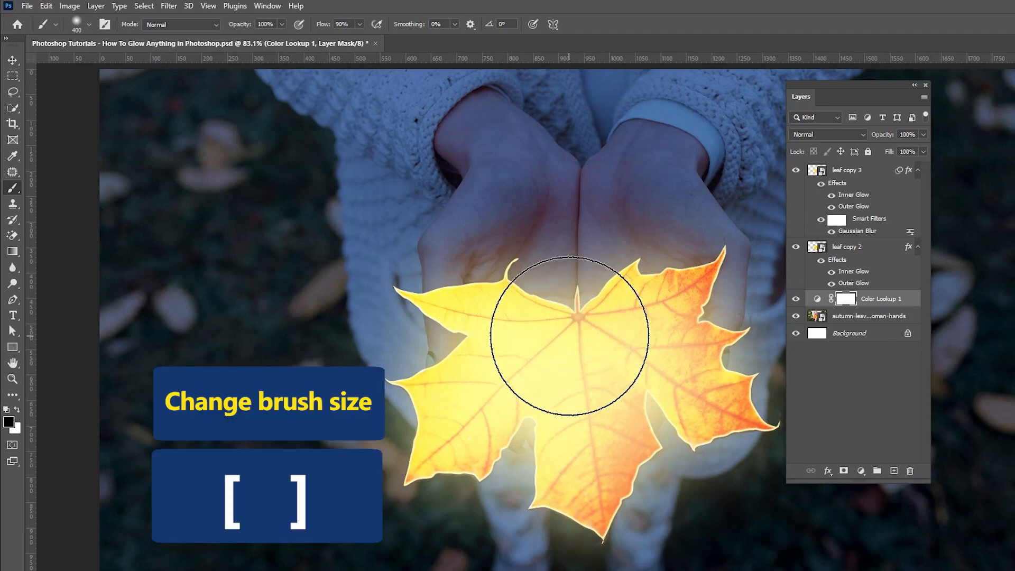
pyautogui.press(']')
pyautogui.press(']')
pyautogui.moveTo(573, 276); pyautogui.dragTo(566, 290)
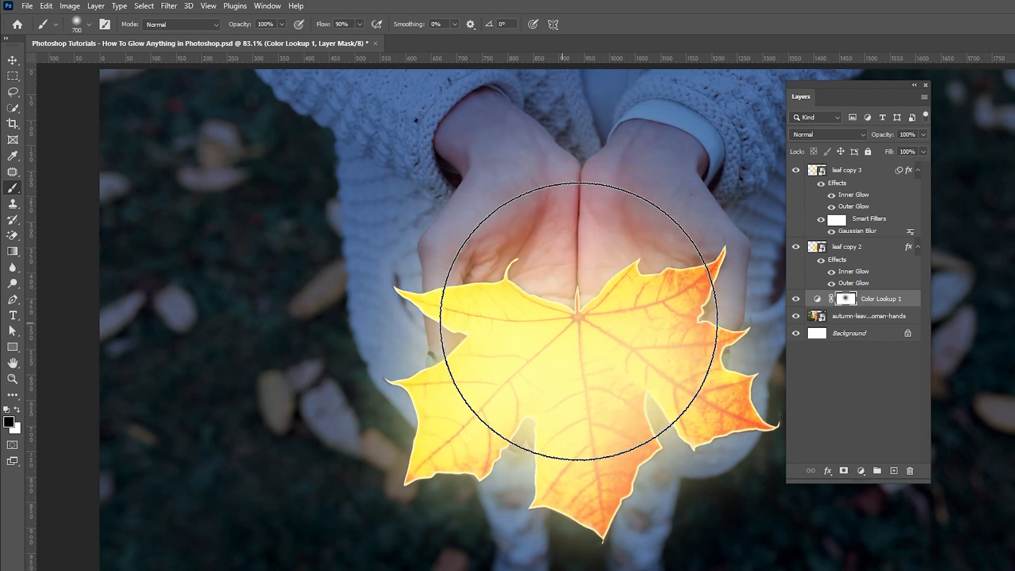
pyautogui.moveTo(596, 323)
pyautogui.mouseDown()
pyautogui.moveTo(582, 360)
pyautogui.moveTo(581, 307)
pyautogui.moveTo(575, 312)
pyautogui.mouseUp()
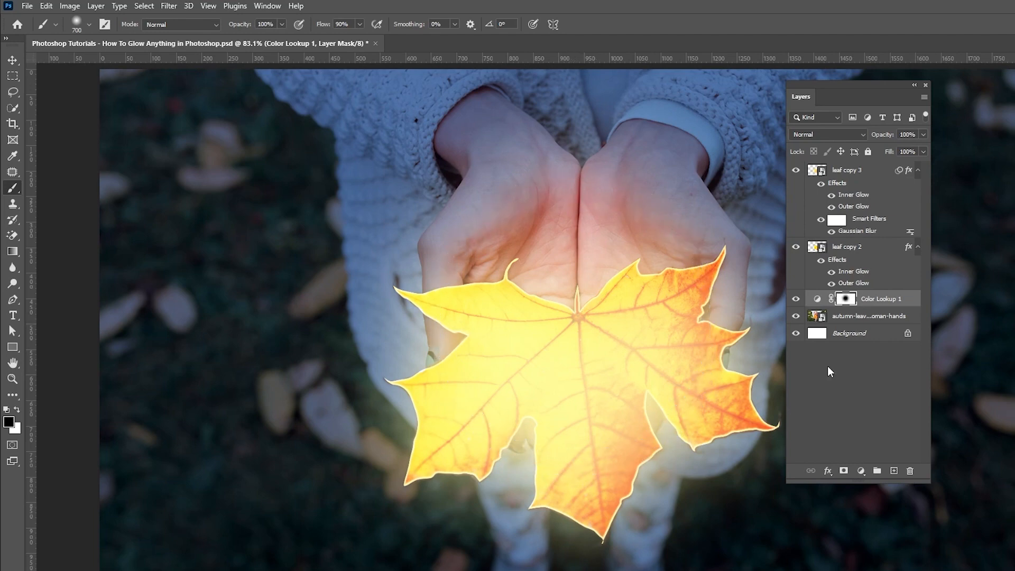
# Step: Add an Exposure adjustment layer directly above the autumn-leaves photo layer
pyautogui.press('v')
pyautogui.click(863, 317)
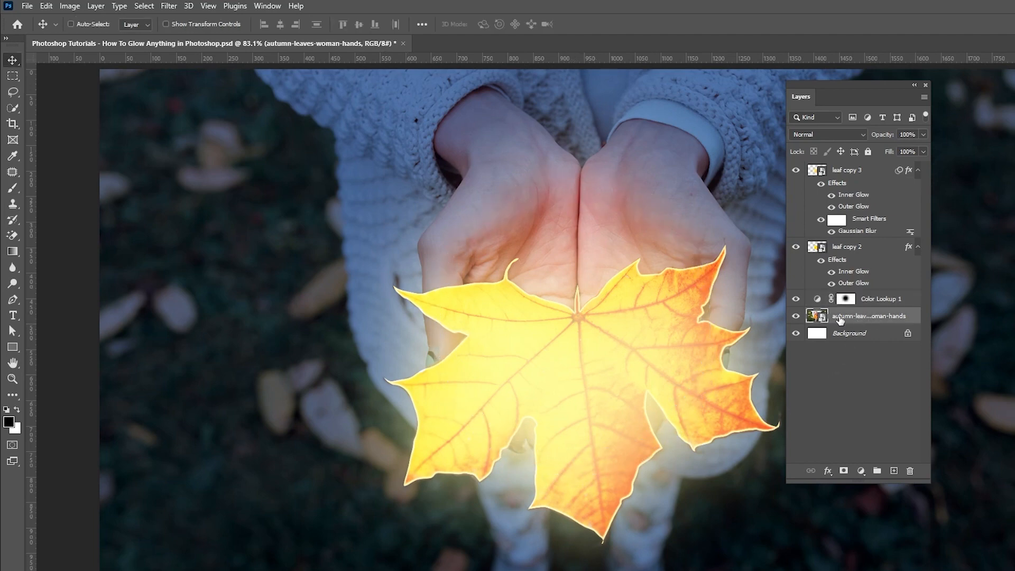
pyautogui.click(862, 470)
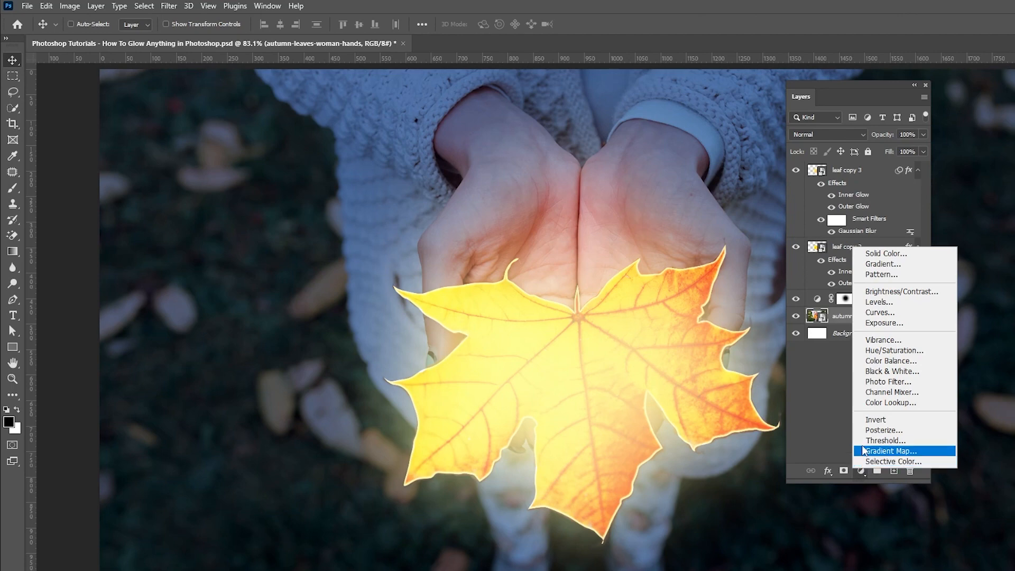
pyautogui.click(878, 323)
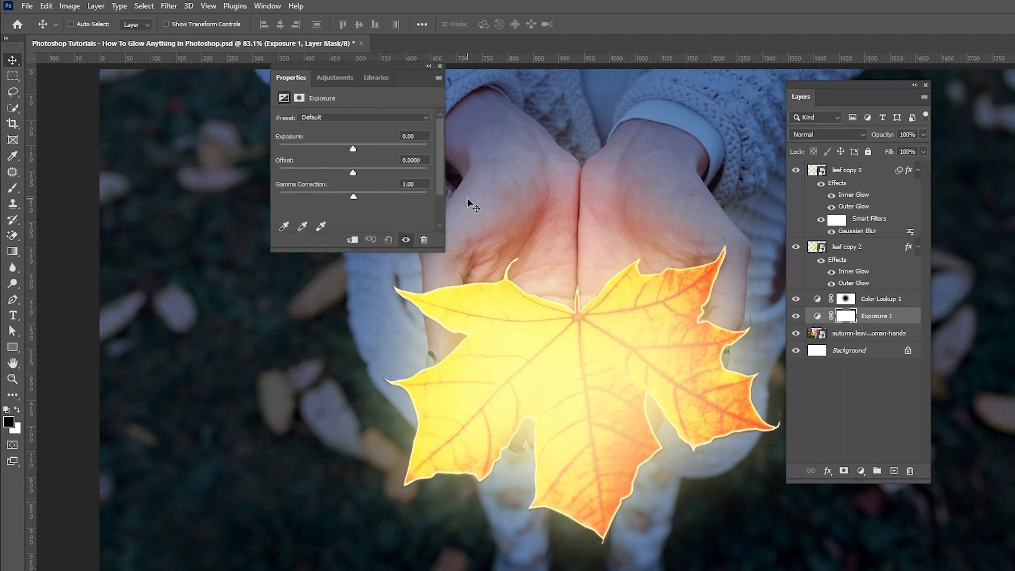
# Step: Set the Exposure adjustment's exposure to -2.78 and close its properties
pyautogui.moveTo(334, 152); pyautogui.dragTo(328, 151)
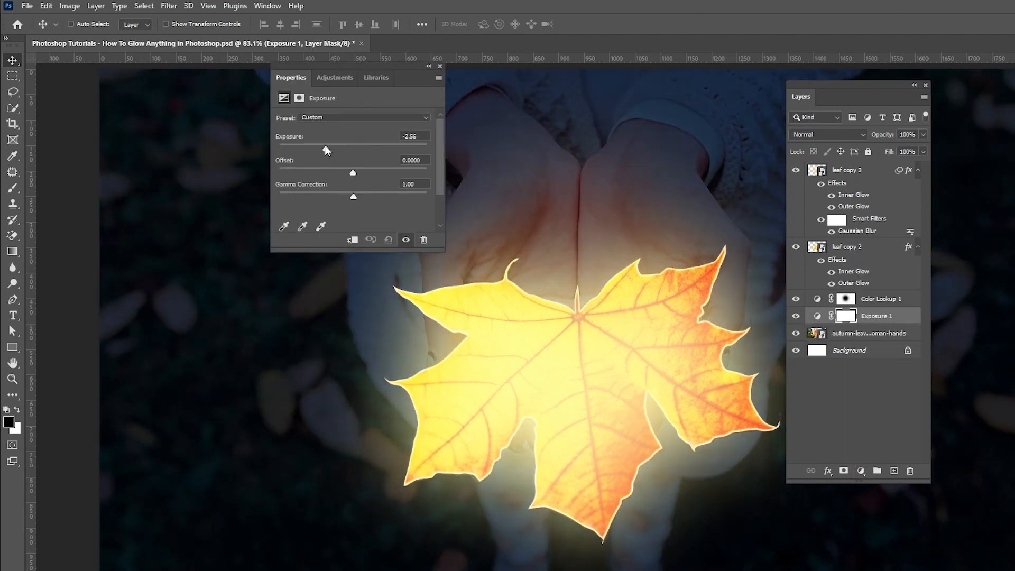
pyautogui.moveTo(353, 198)
pyautogui.mouseDown()
pyautogui.moveTo(373, 196)
pyautogui.moveTo(353, 191)
pyautogui.mouseUp()
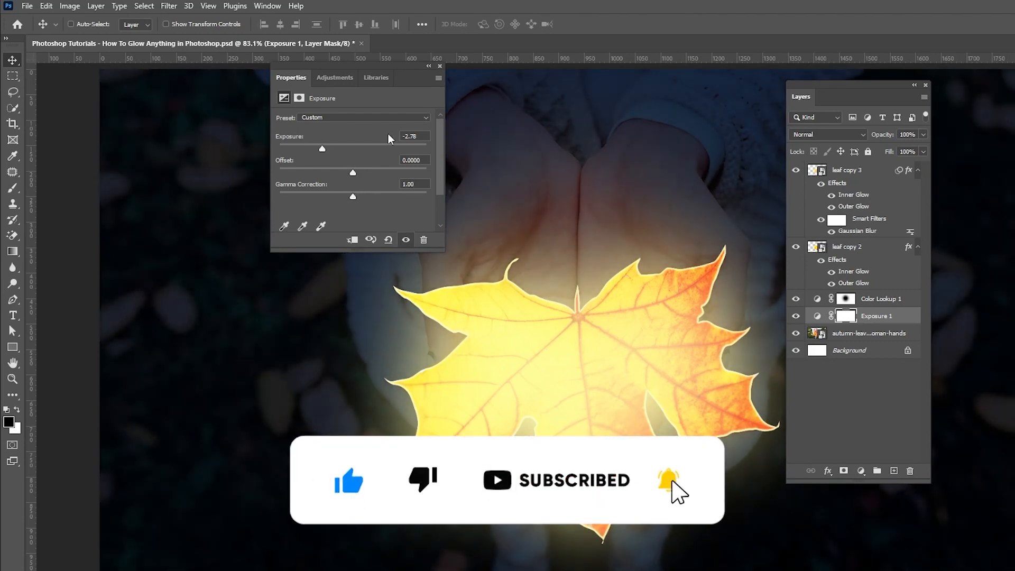
pyautogui.click(440, 66)
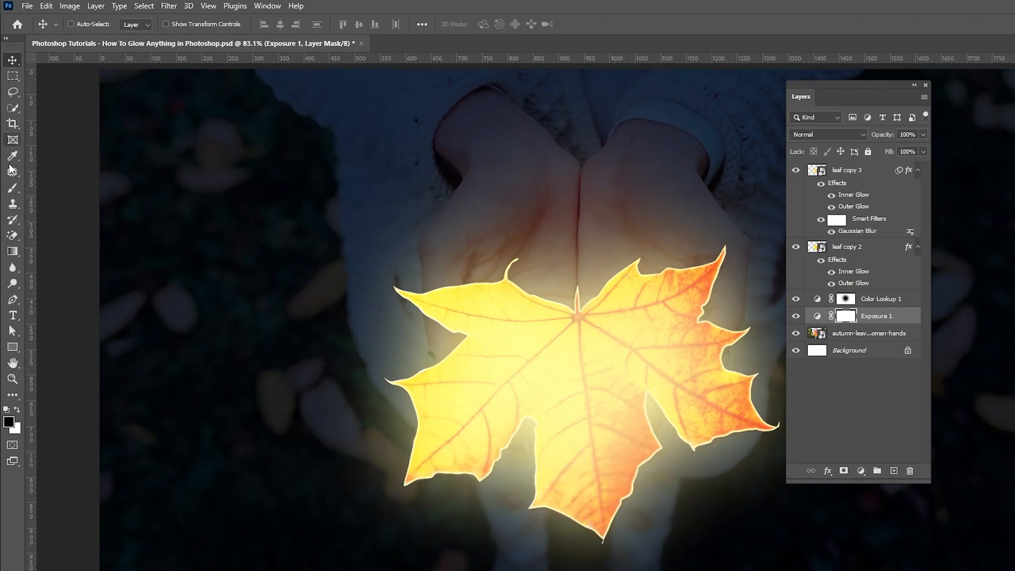
# Step: Paint black with the 700 px soft brush over the leaf on the Exposure 1 mask
pyautogui.click(13, 187)
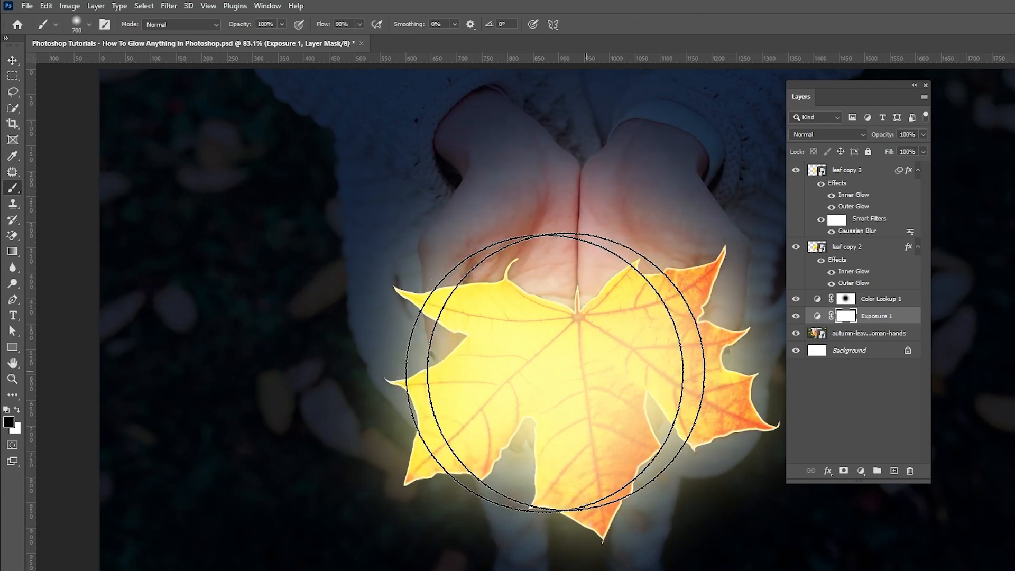
pyautogui.click(637, 372)
# Step: Save the document and add a new empty layer above Color Lookup 1
pyautogui.click(844, 299)
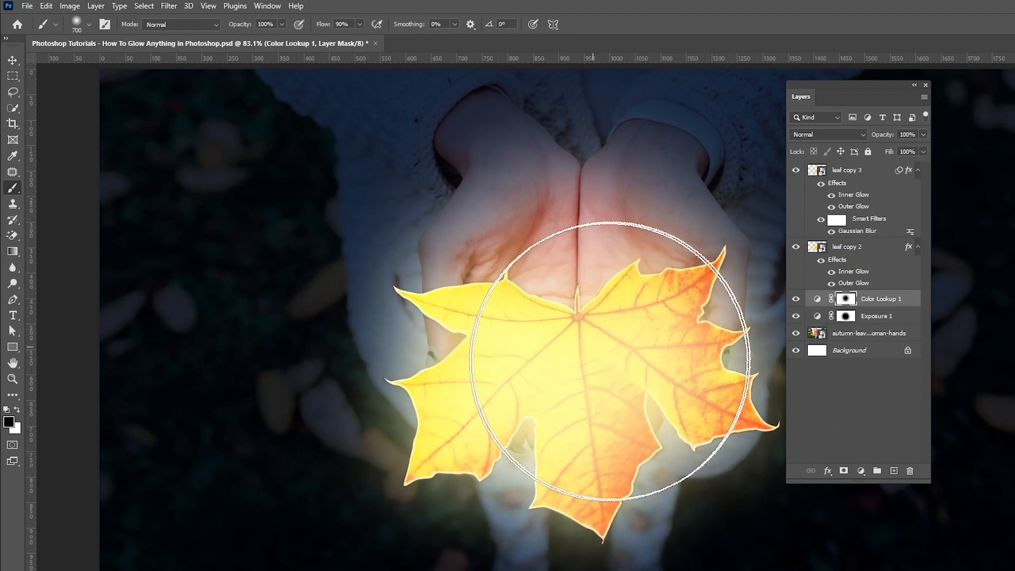
pyautogui.hotkey('ctrl', 's')
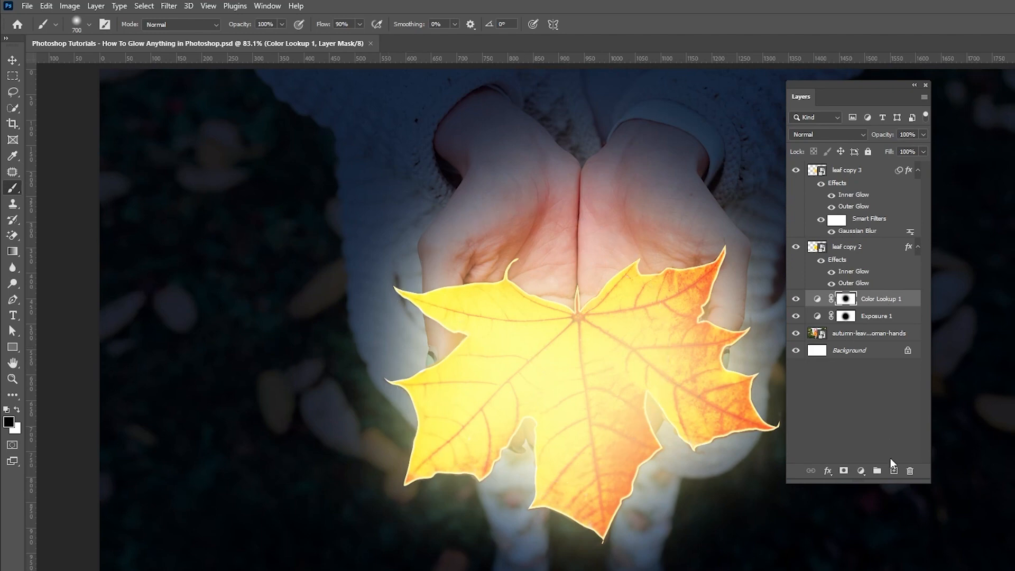
pyautogui.click(894, 471)
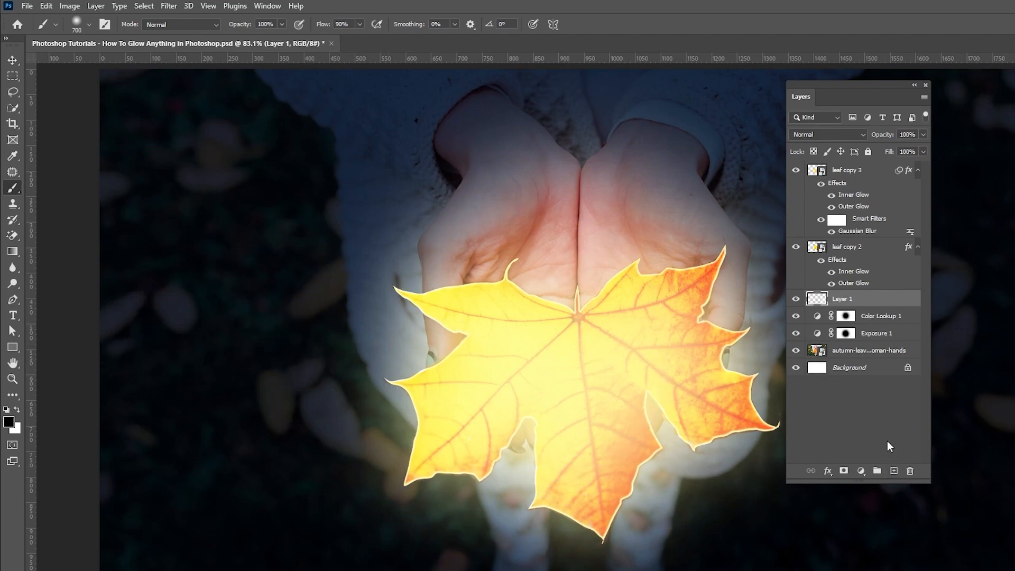
# Step: Set the foreground colour to hex fff4a3
pyautogui.click(8, 422)
pyautogui.write('fff4a3')
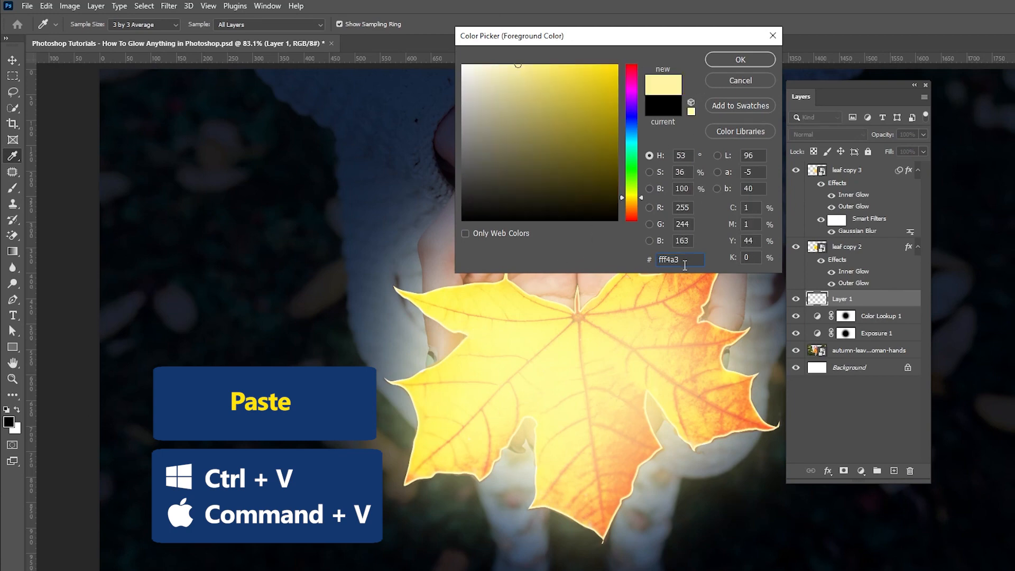
pyautogui.moveTo(684, 264); pyautogui.dragTo(627, 259)
pyautogui.click(721, 63)
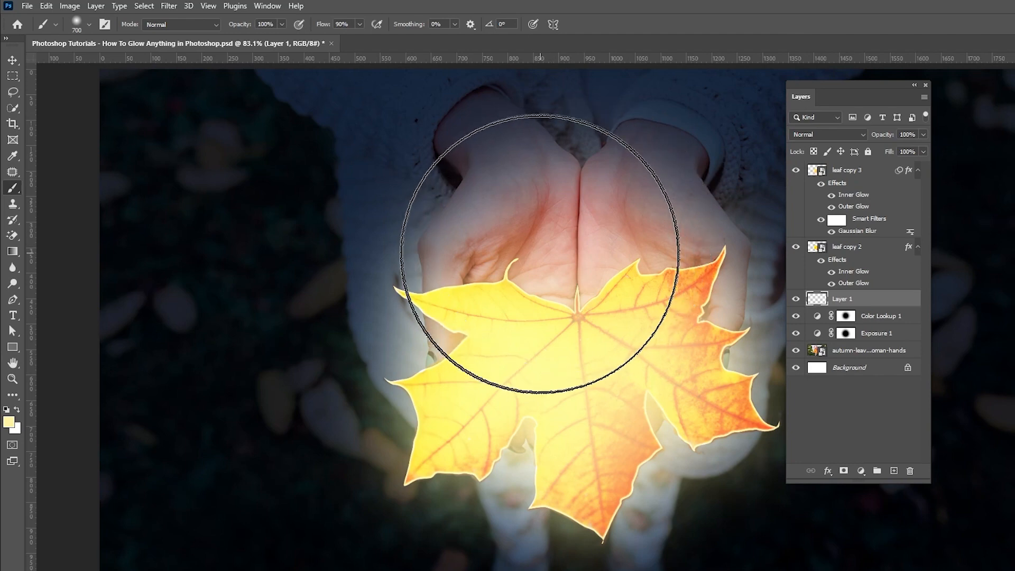
# Step: Enlarge the brush to 900 px and paint one dab of the pale yellow over the hands on Layer 1
pyautogui.press(']')
pyautogui.press(']')
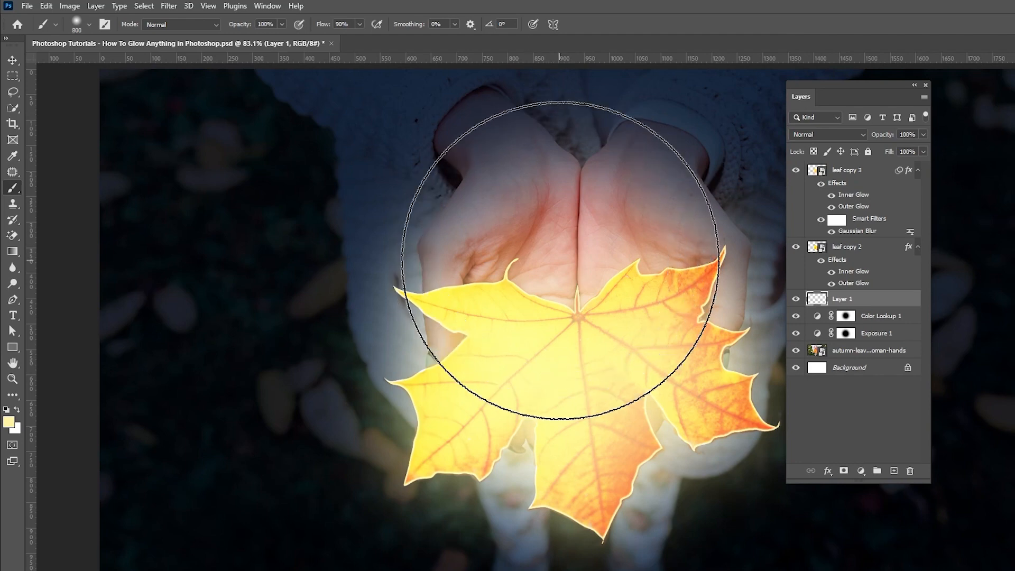
pyautogui.click(571, 268)
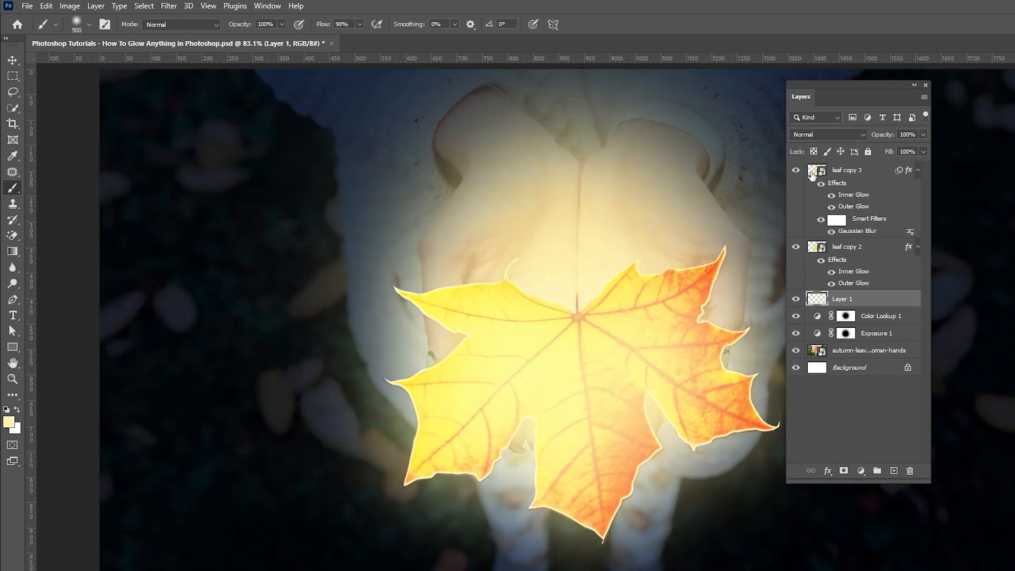
# Step: Set Layer 1's blend mode to Color Burn and save the document
pyautogui.click(821, 135)
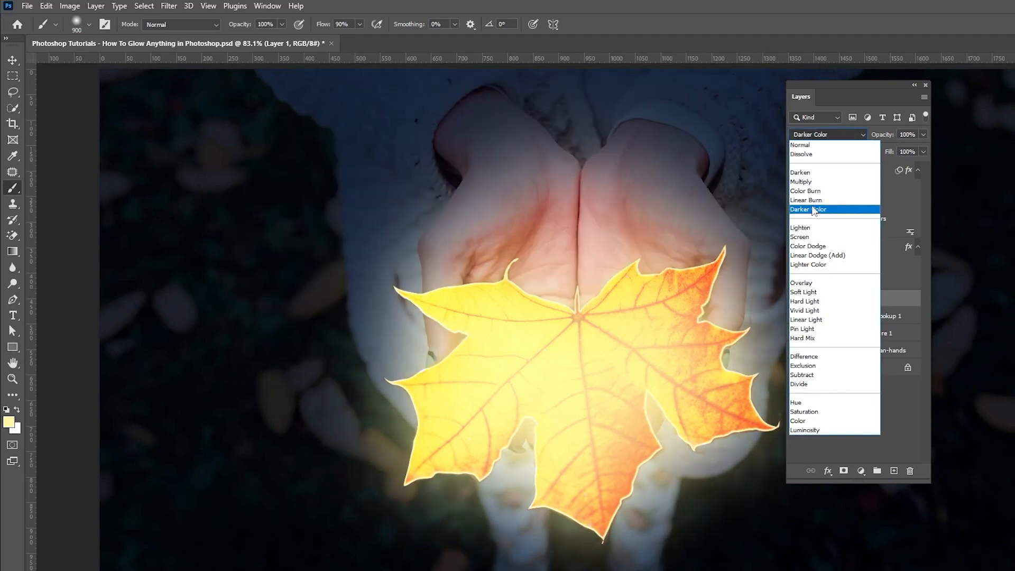
pyautogui.click(812, 192)
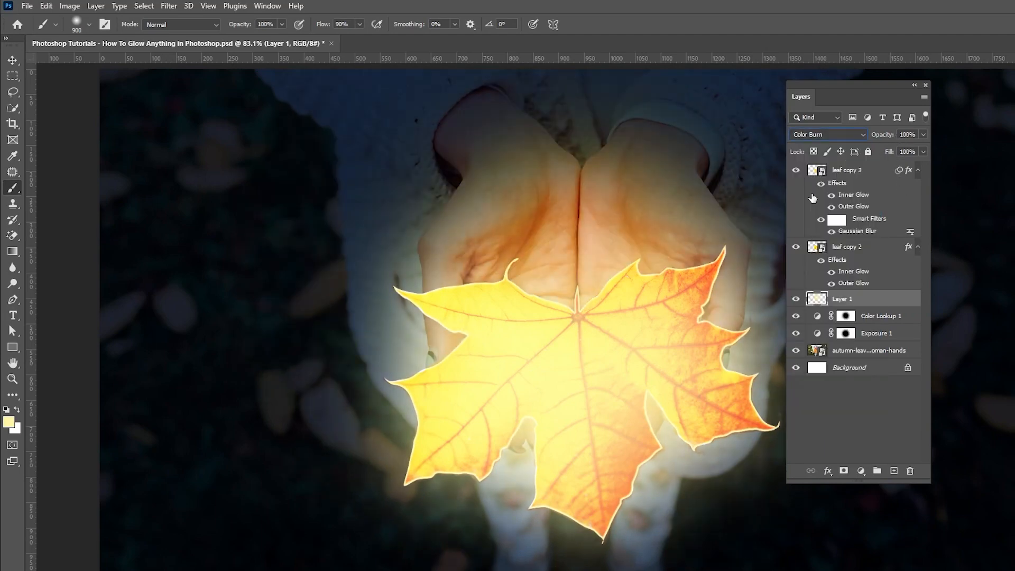
pyautogui.hotkey('ctrl', 's')
# Step: Add another new layer above Layer 1 and reduce the brush size to 700 px
pyautogui.click(894, 471)
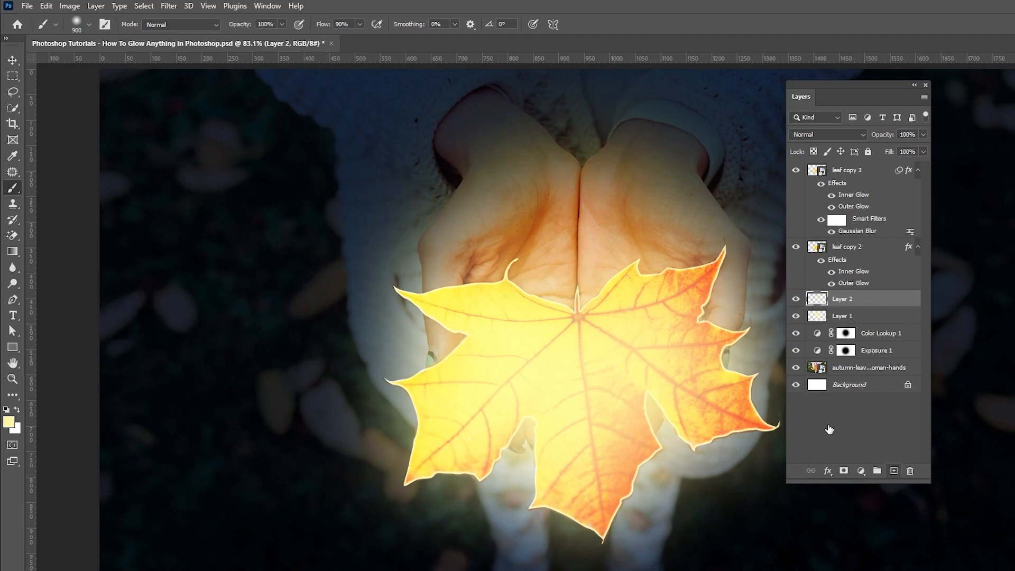
pyautogui.press('[')
pyautogui.press('[')
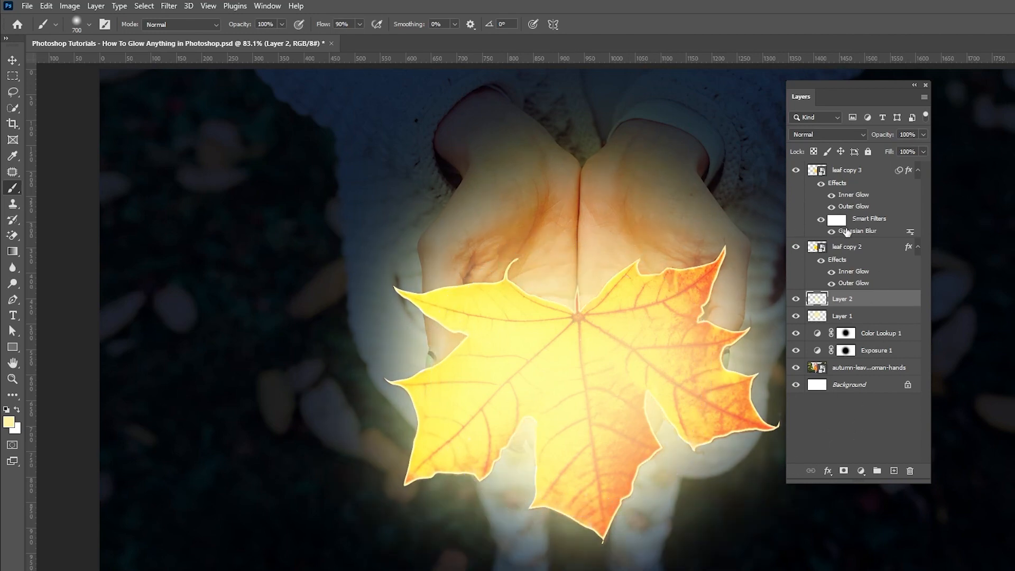
# Step: Set Layer 2's blend mode to Dissolve with 2% opacity, switch to the Move tool and save
pyautogui.click(823, 136)
pyautogui.click(814, 153)
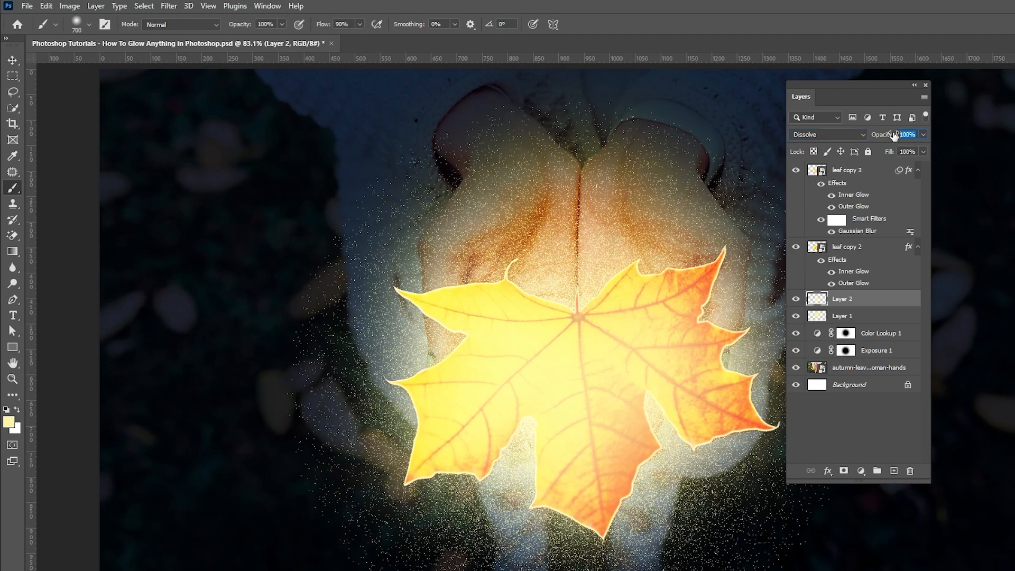
pyautogui.write('2')
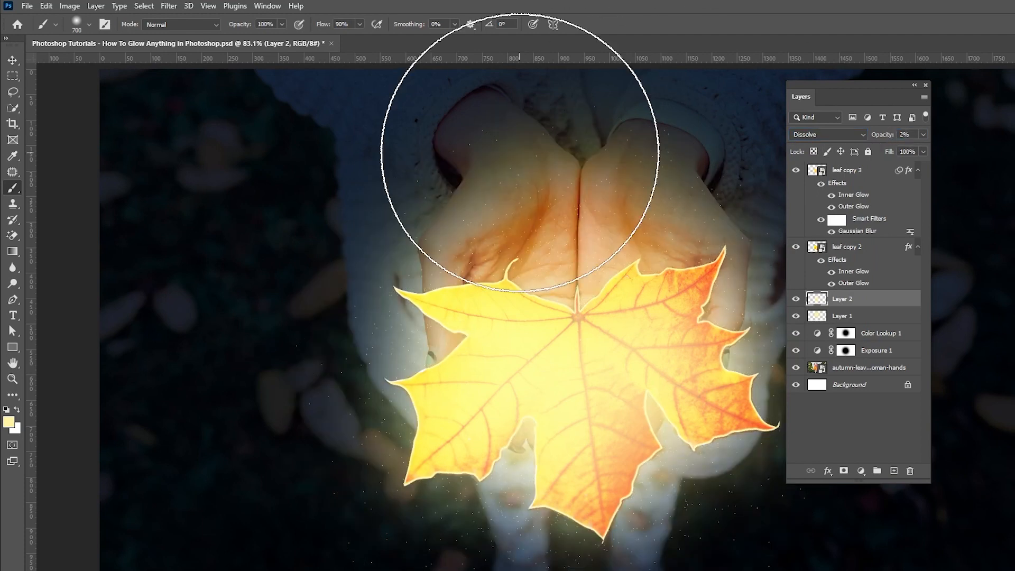
pyautogui.click(13, 60)
pyautogui.hotkey('ctrl', 's')
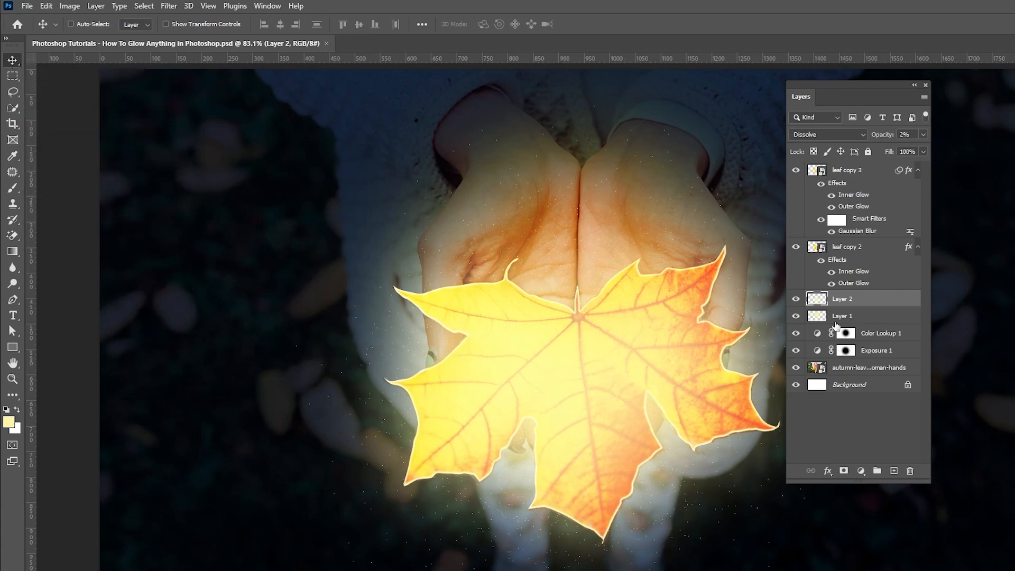
# Step: Group all layers from leaf copy 3 down to Exposure 1 into a new group
pyautogui.click(852, 176)
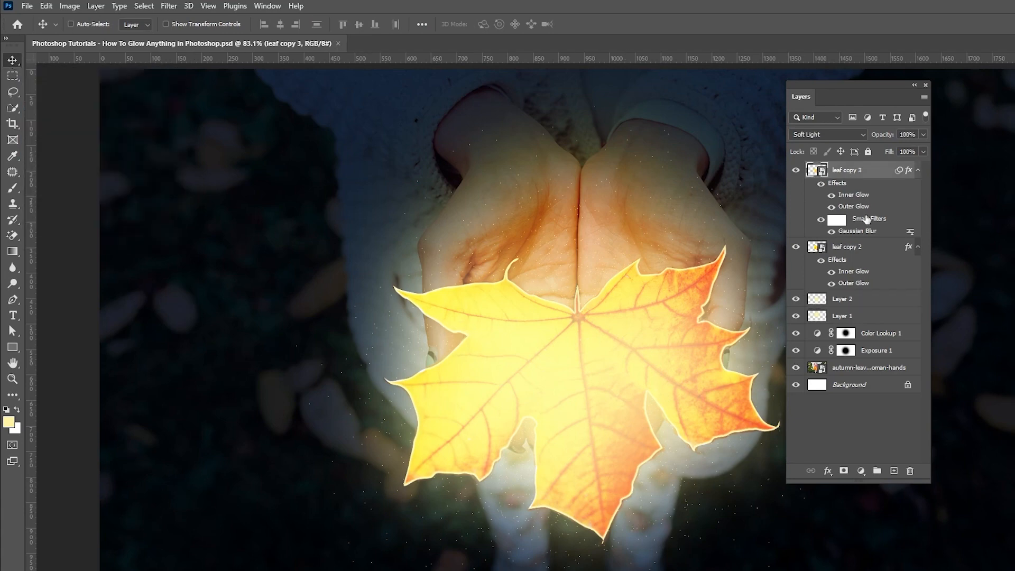
pyautogui.keyDown('shift'); pyautogui.click(867, 356); pyautogui.keyUp('shift')
pyautogui.moveTo(873, 360); pyautogui.dragTo(877, 471)
# Step: Toggle Group 1's visibility to compare the image before and after the glow effect
pyautogui.click(795, 169)
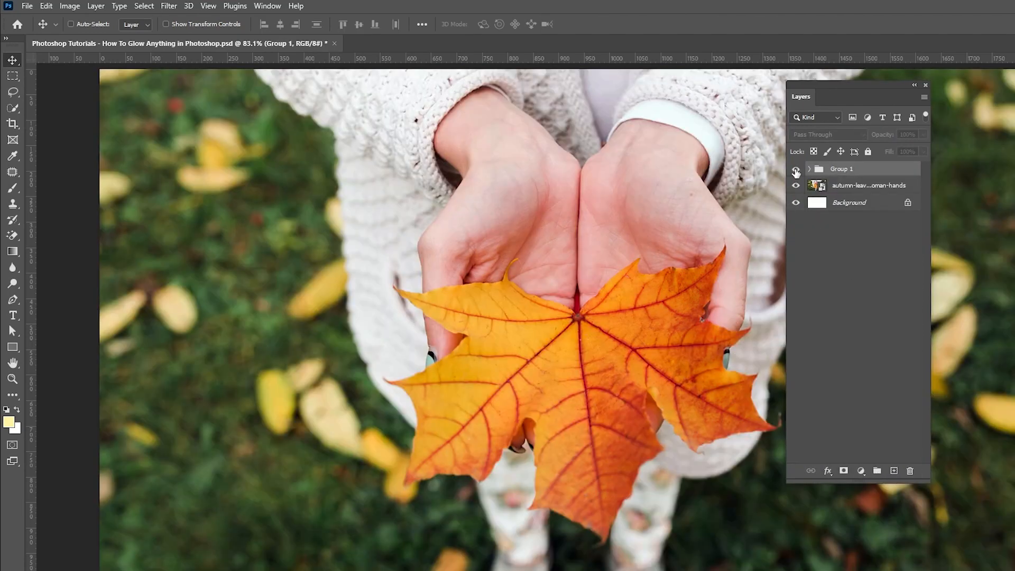
pyautogui.click(796, 169)
pyautogui.click(796, 169)
pyautogui.click(796, 169)
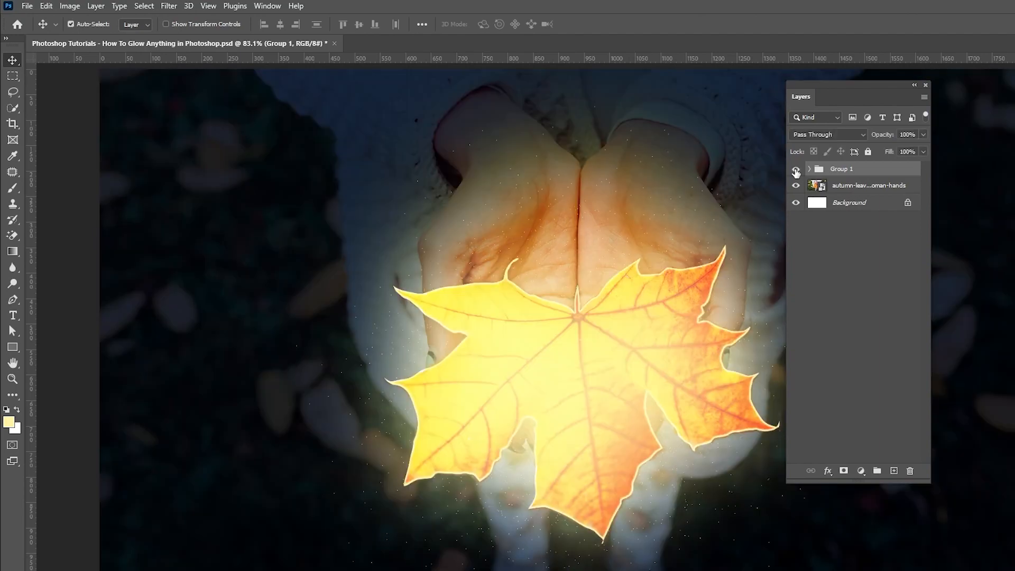